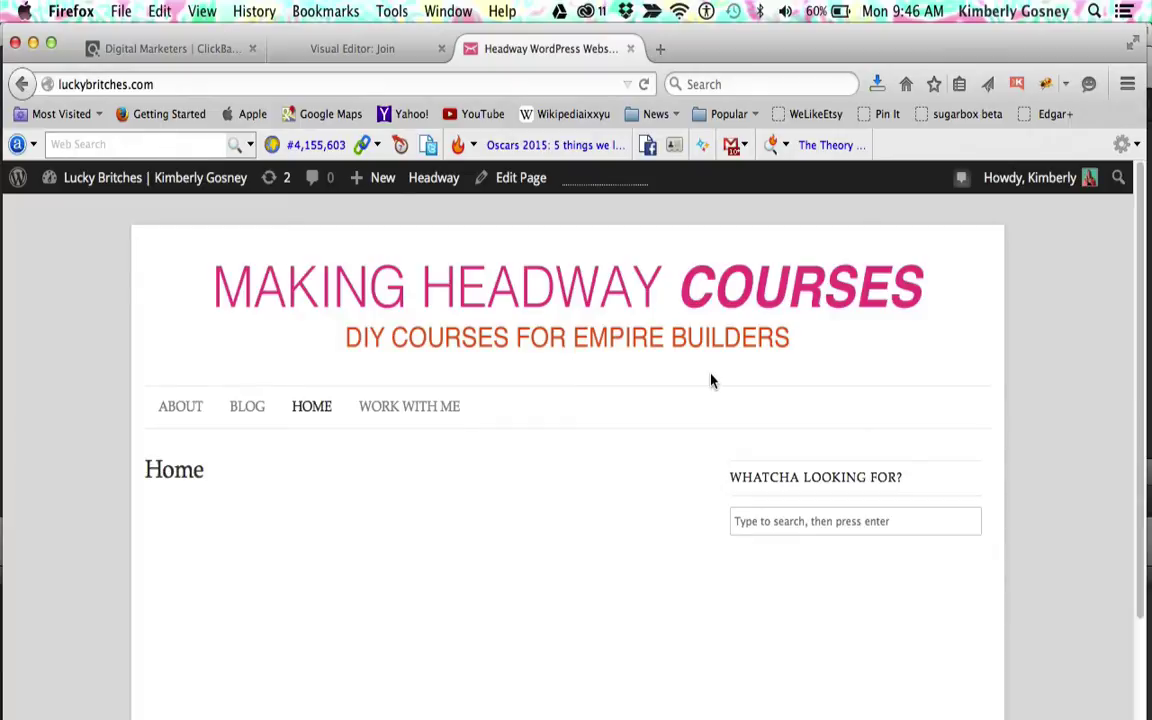
# Switch to Illustrator and create a new document 940 px wide and 130 px high.
pyautogui.press('super+Tab')
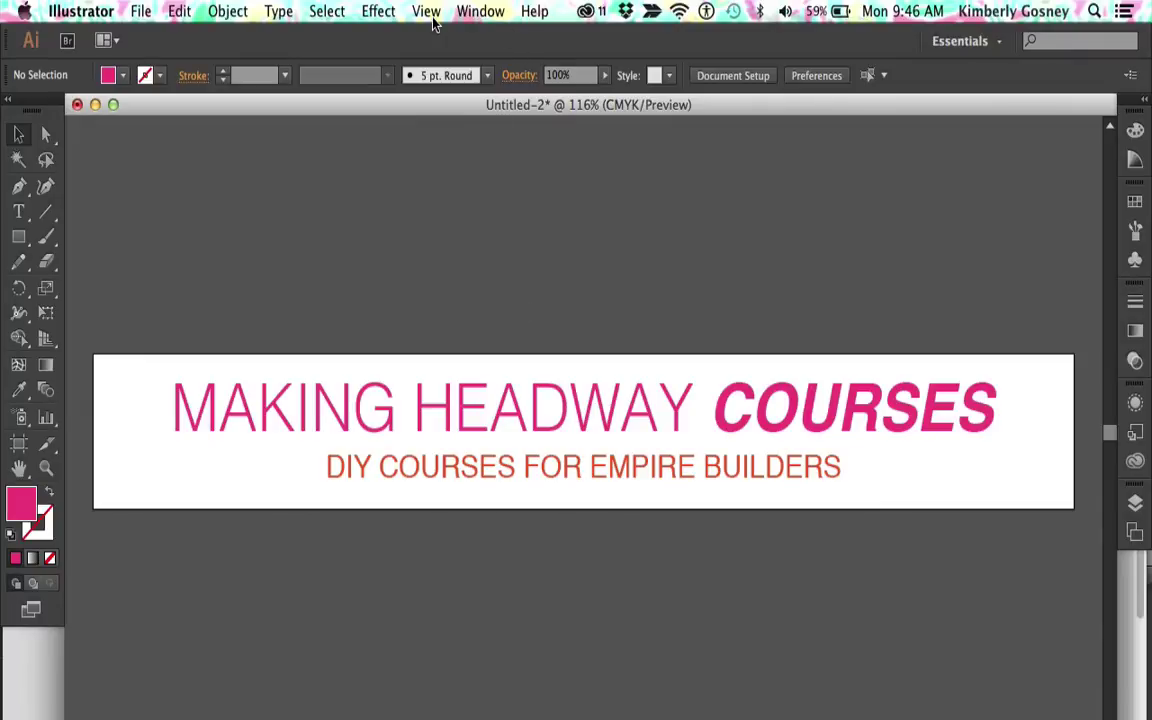
pyautogui.click(130, 11)
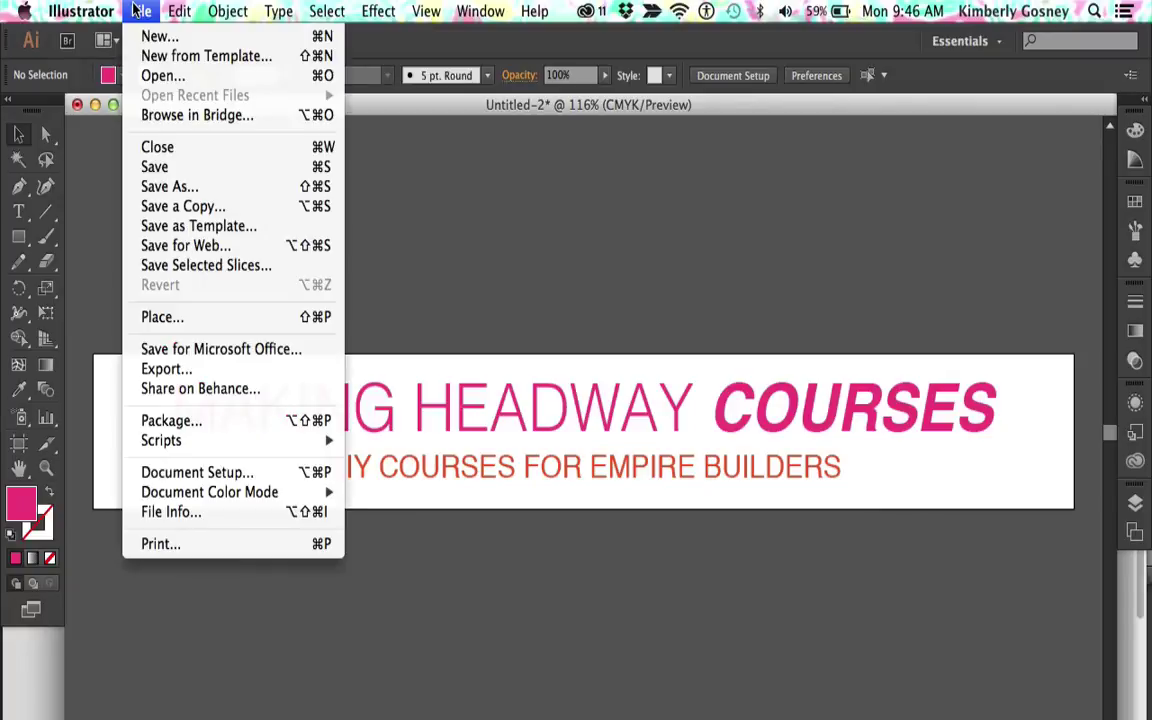
pyautogui.click(160, 37)
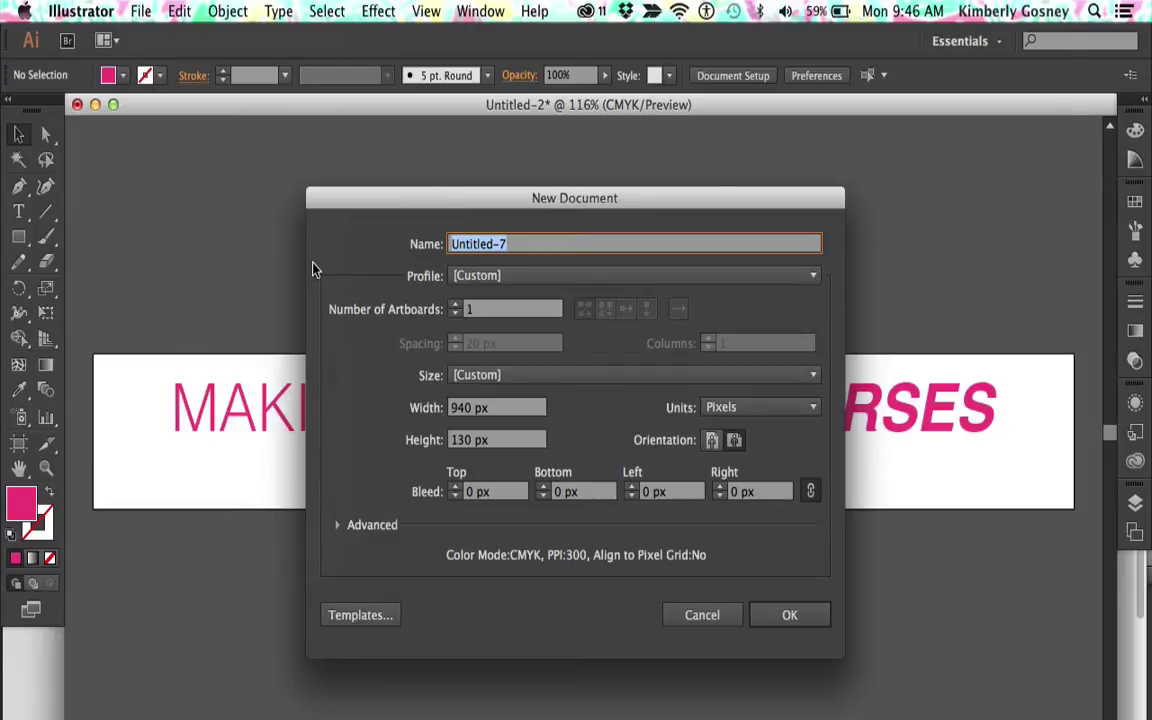
pyautogui.click(497, 415)
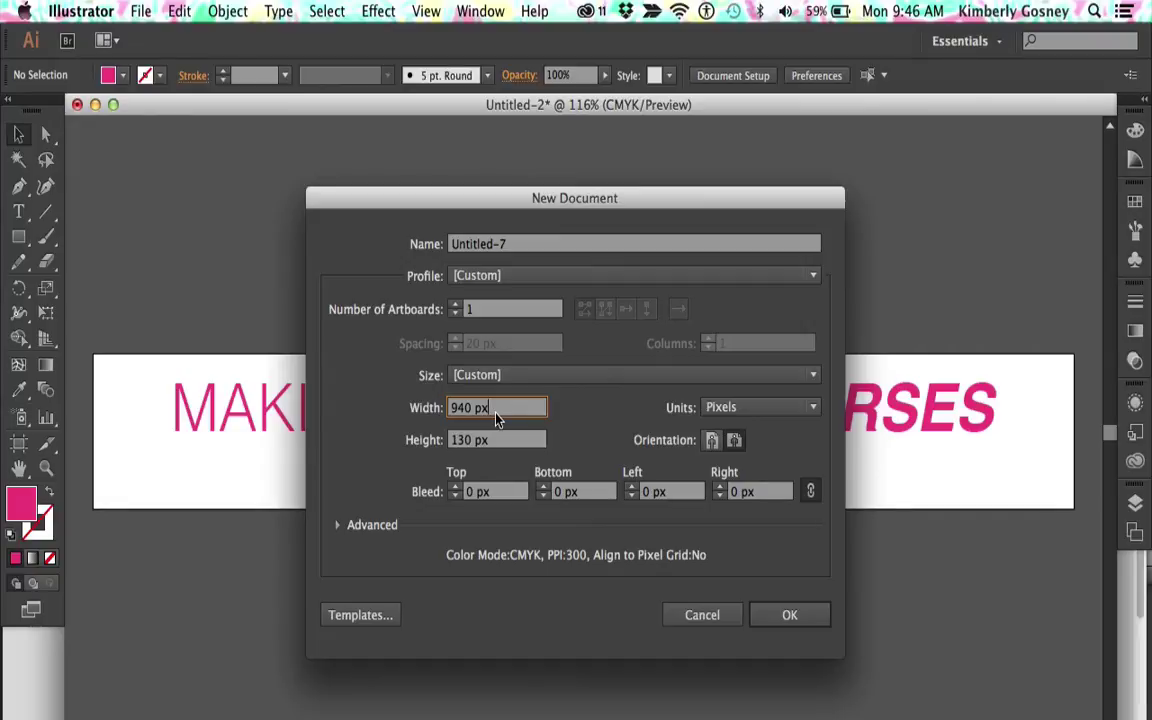
pyautogui.tripleClick(495, 413)
pyautogui.write('940')
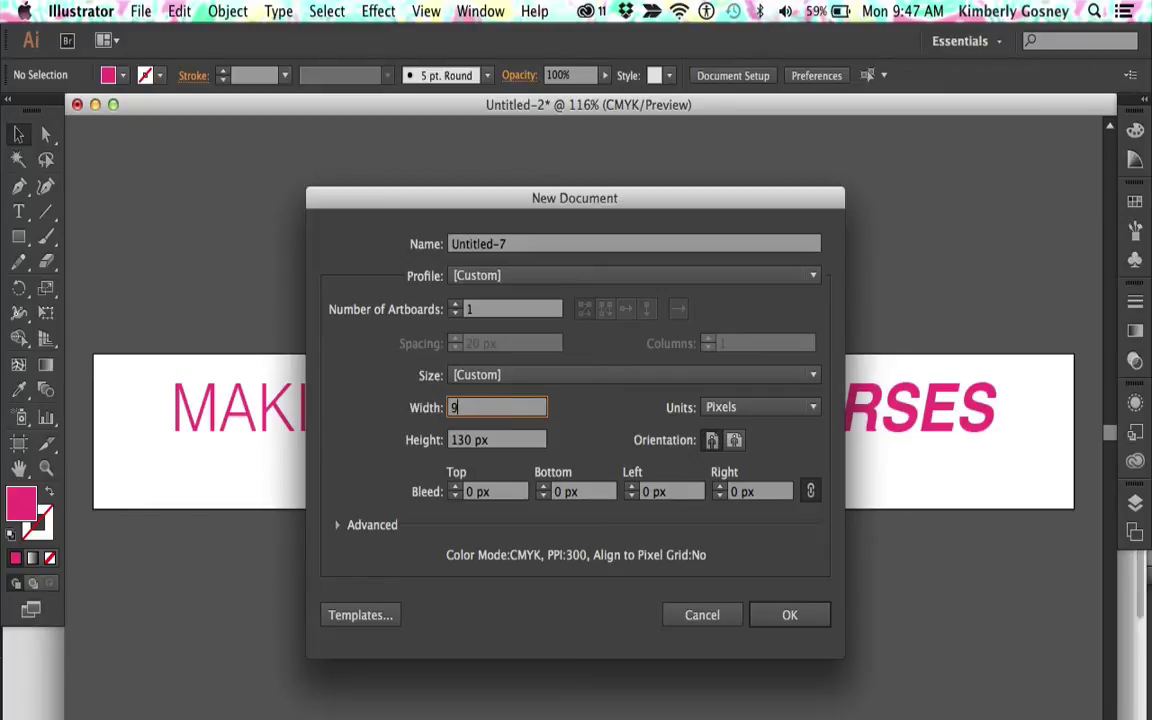
pyautogui.press('Tab')
pyautogui.write('130')
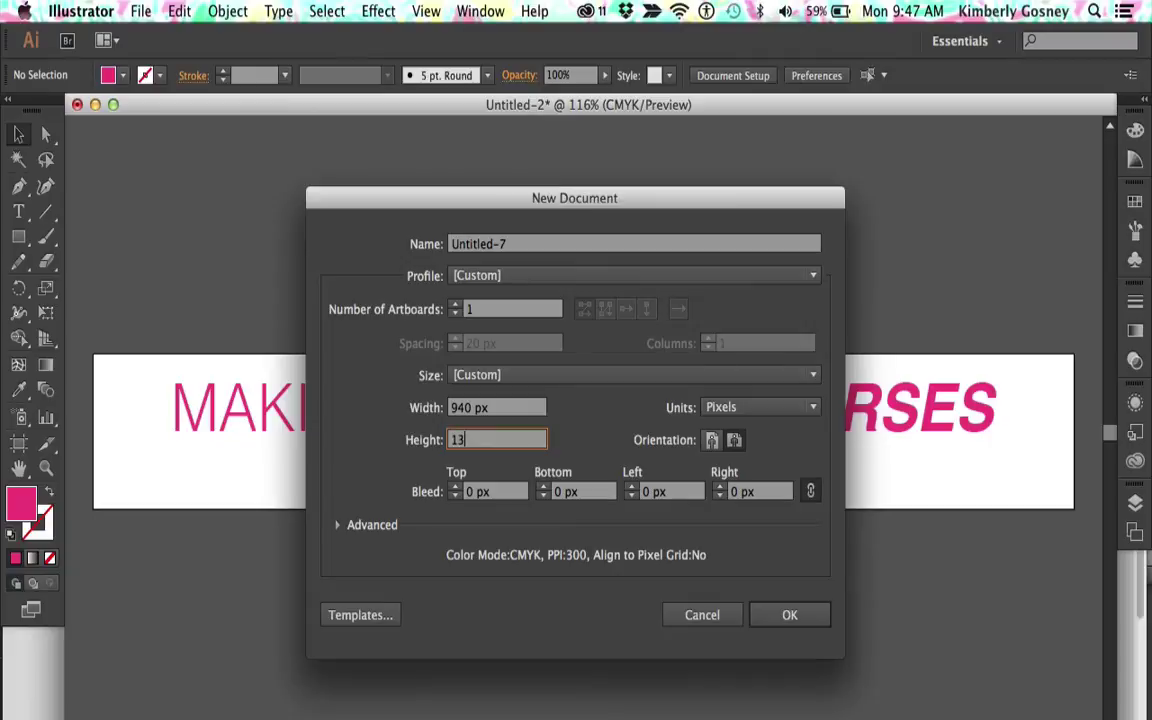
pyautogui.click(789, 615)
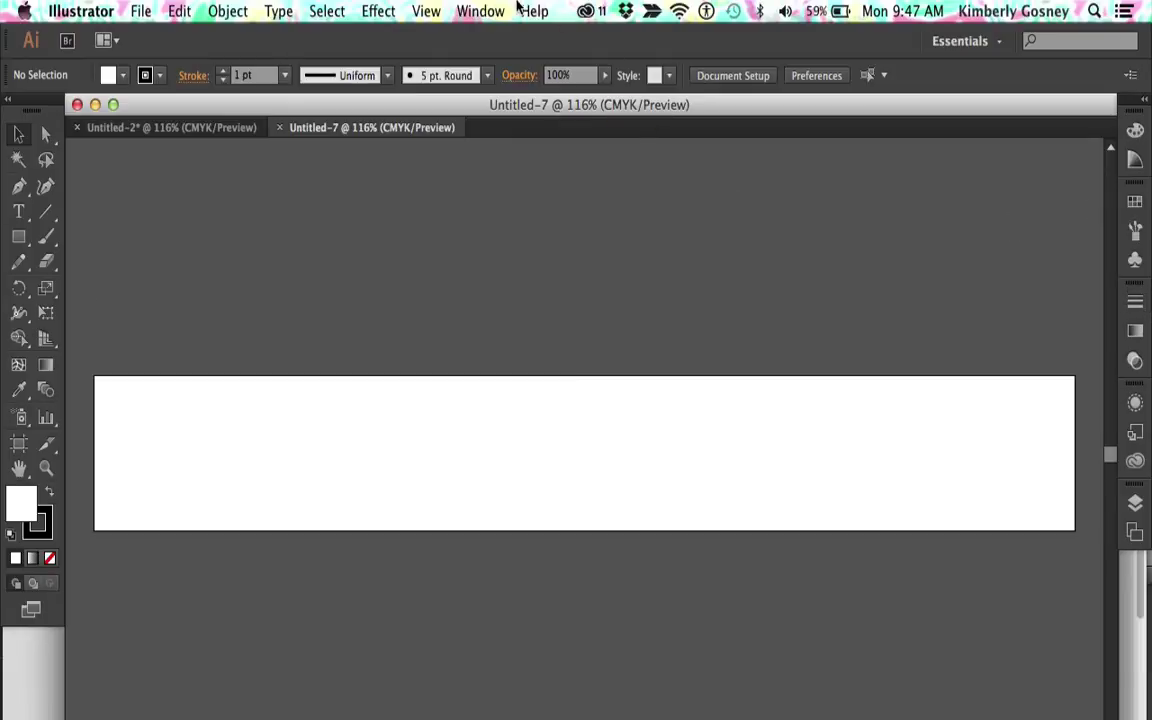
pyautogui.click(474, 12)
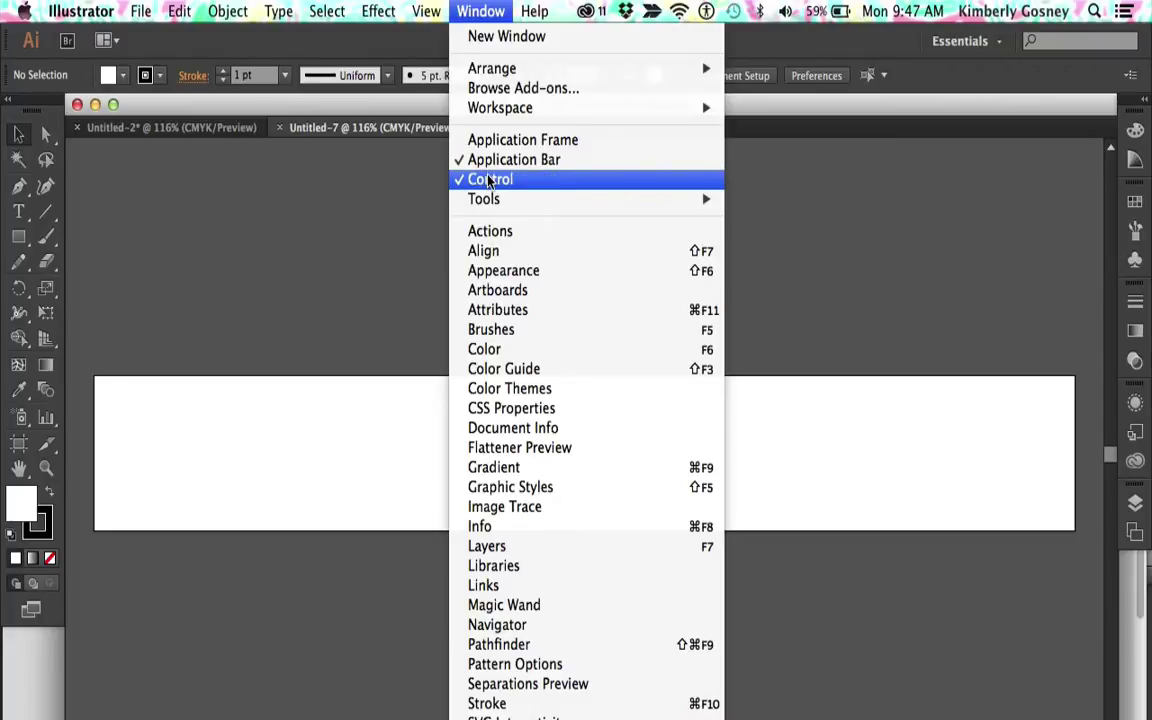
pyautogui.moveTo(491, 198)
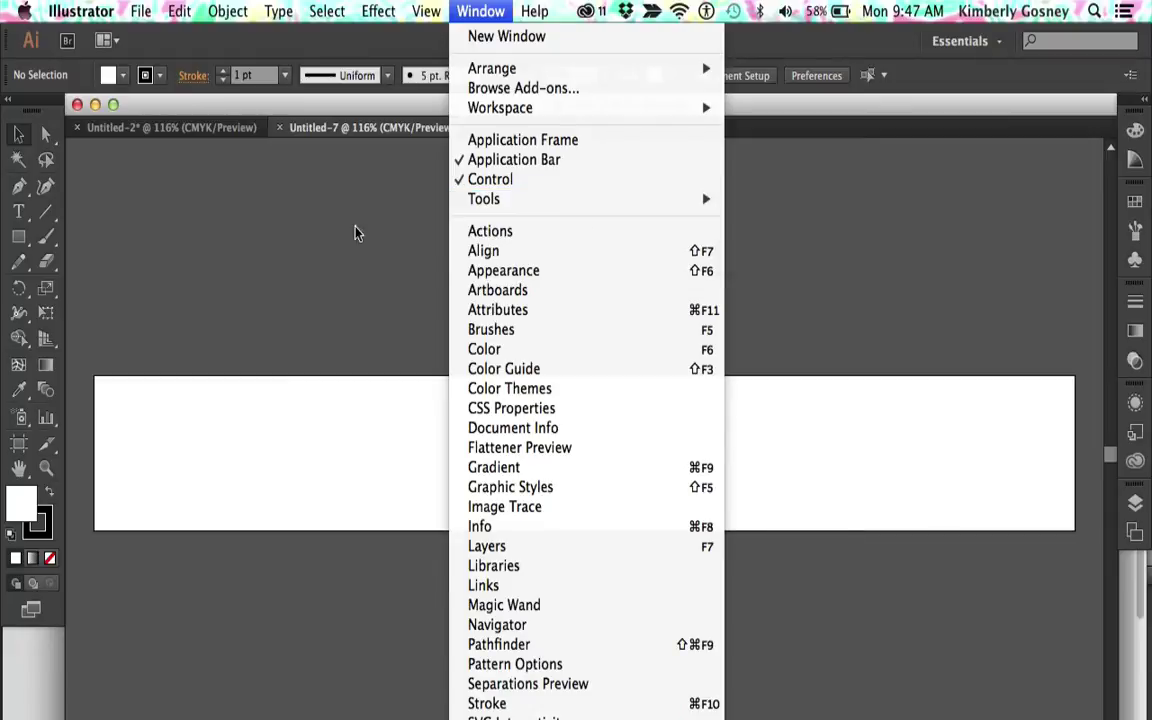
pyautogui.click(325, 233)
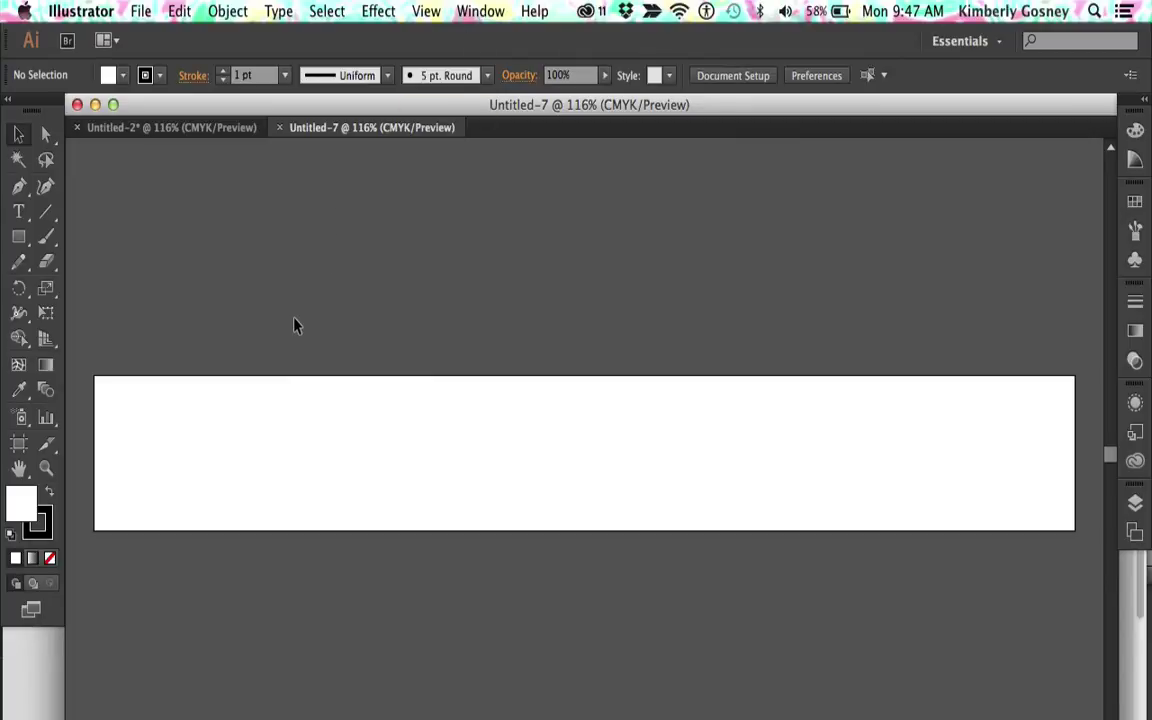
# Start a text object in the empty area above the artboard and set its font to Helvetica.
pyautogui.click(20, 213)
pyautogui.click(536, 303)
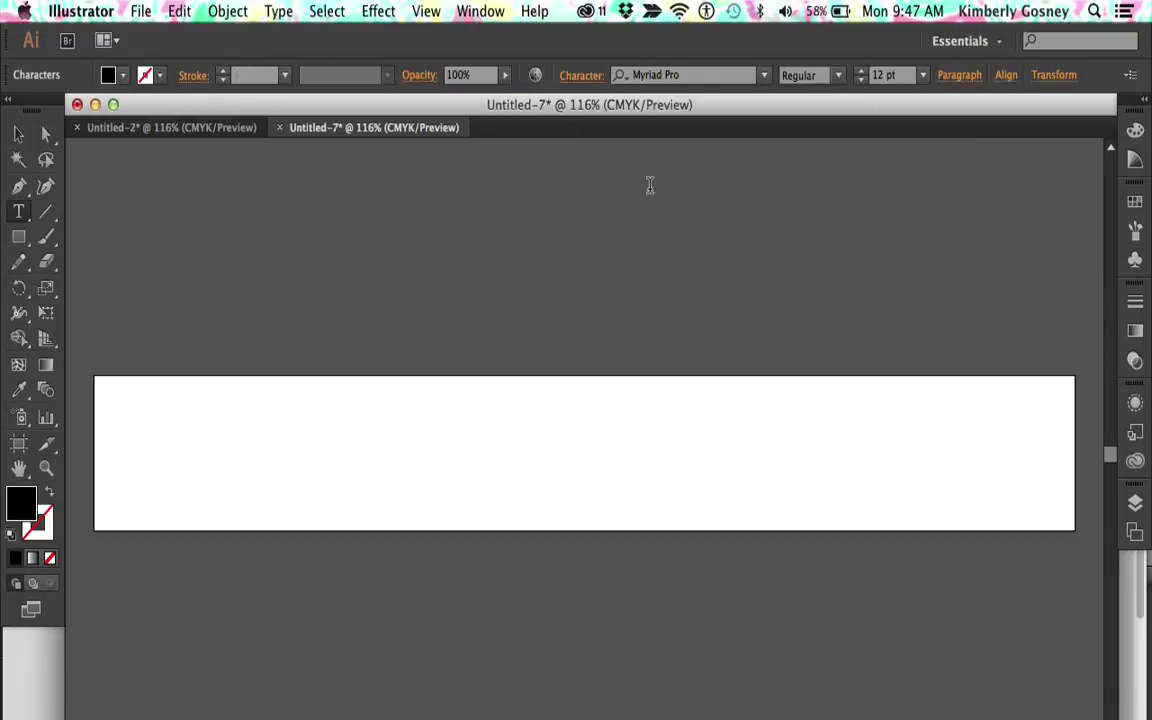
pyautogui.click(689, 76)
pyautogui.write('helv')
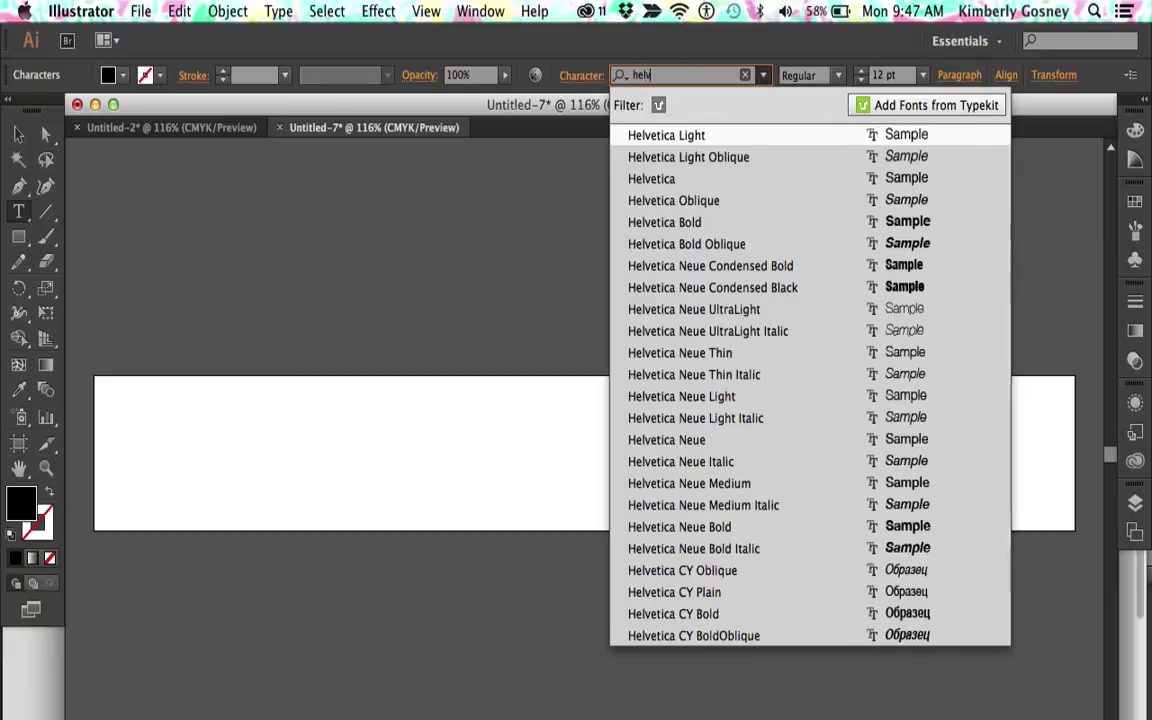
pyautogui.click(651, 175)
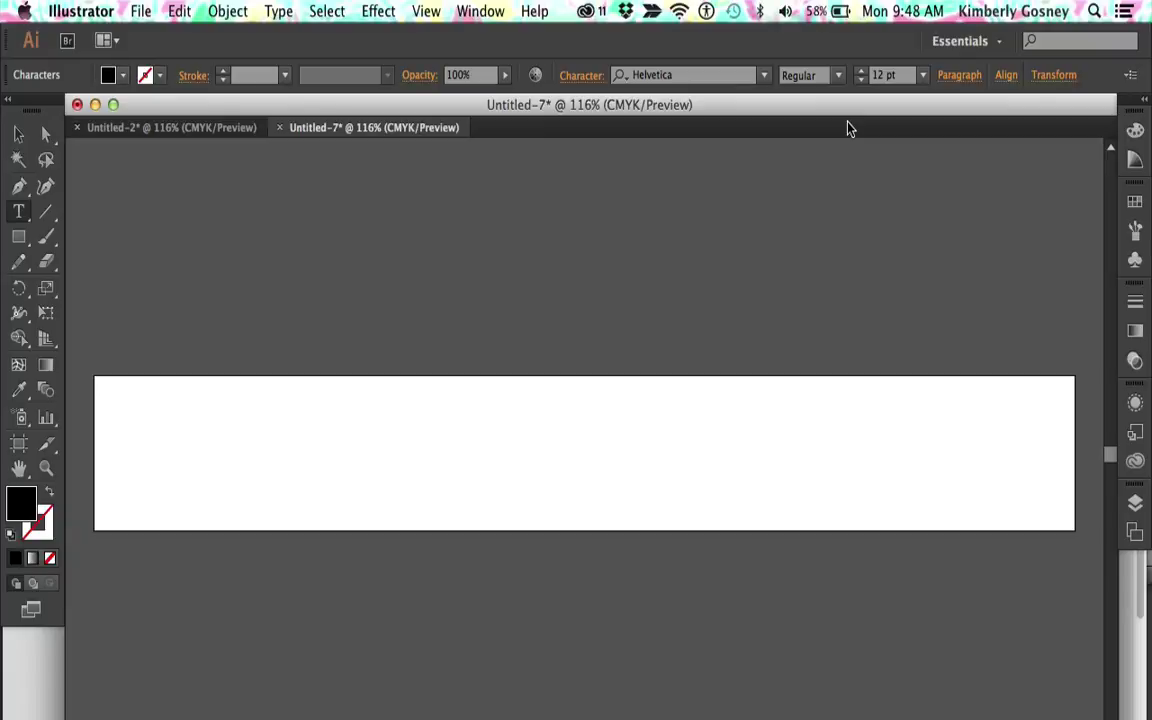
# Set the font size to 70 pt and enter the title text "Making Headway Courses".
pyautogui.click(922, 75)
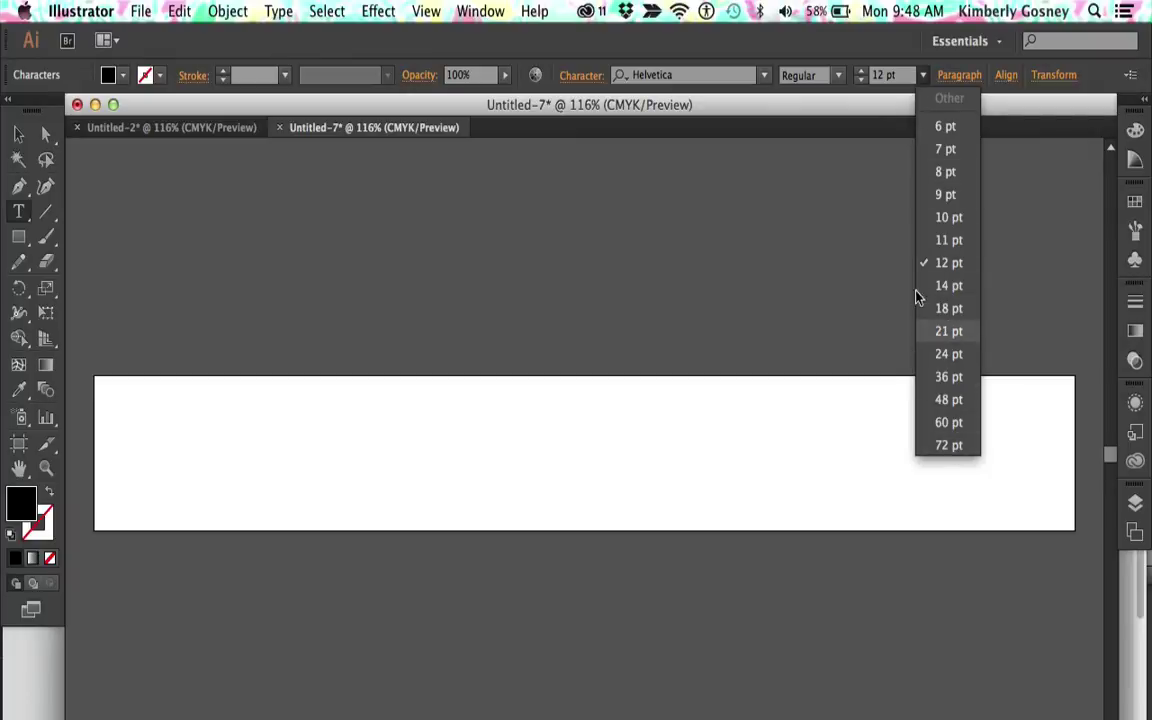
pyautogui.click(891, 72)
pyautogui.click(891, 74)
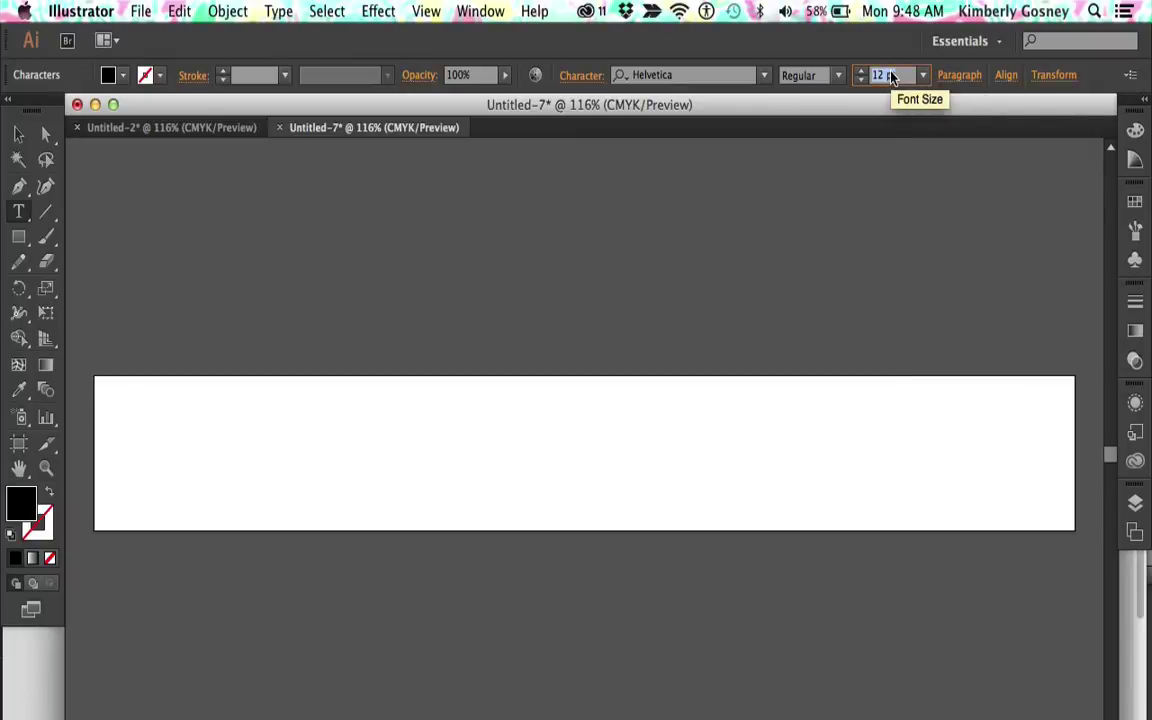
pyautogui.write('70')
pyautogui.press('Return')
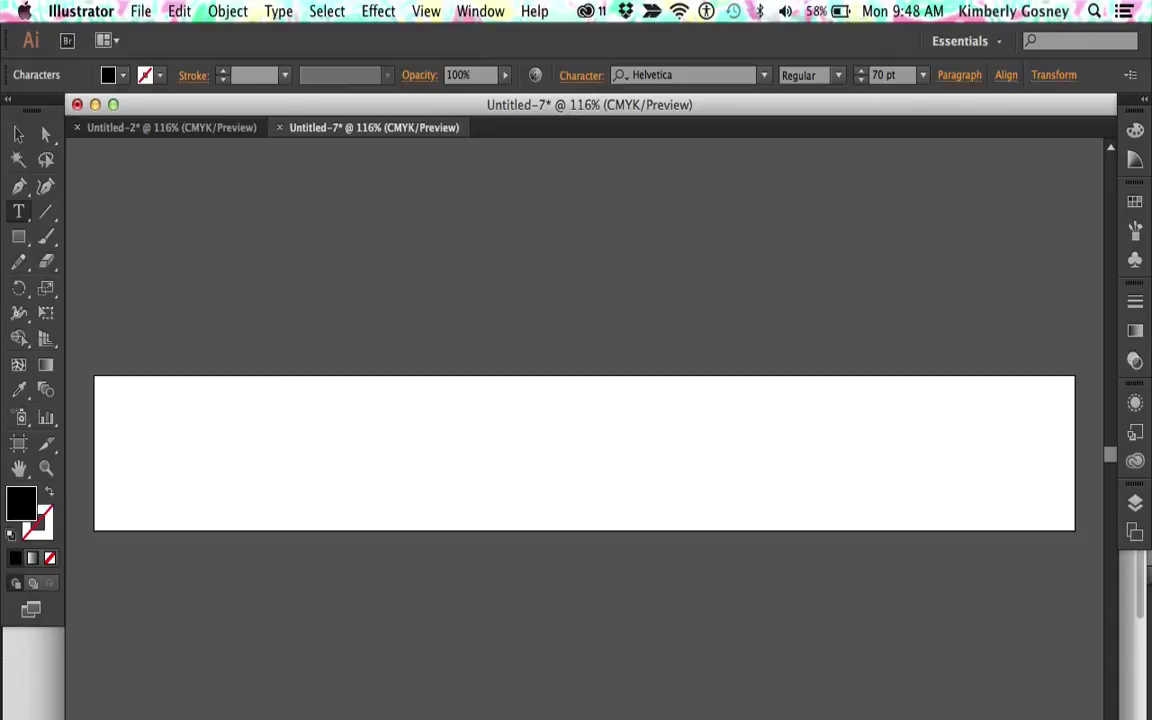
pyautogui.write('Making Head')
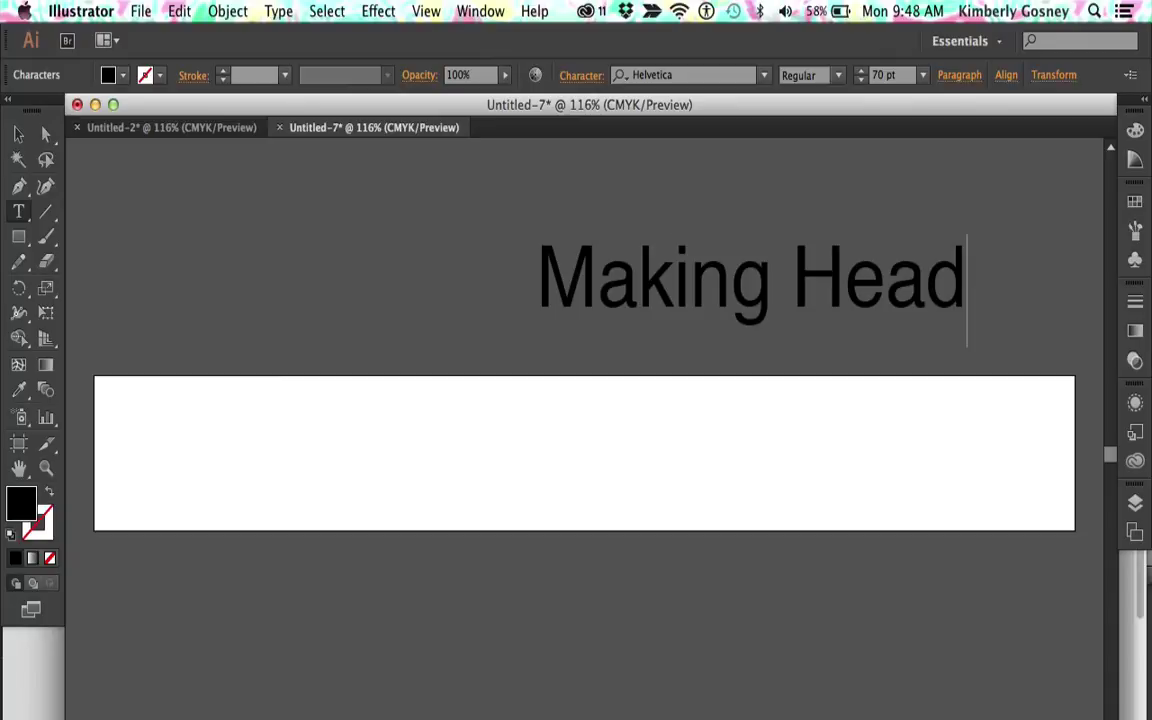
pyautogui.write('way Courses')
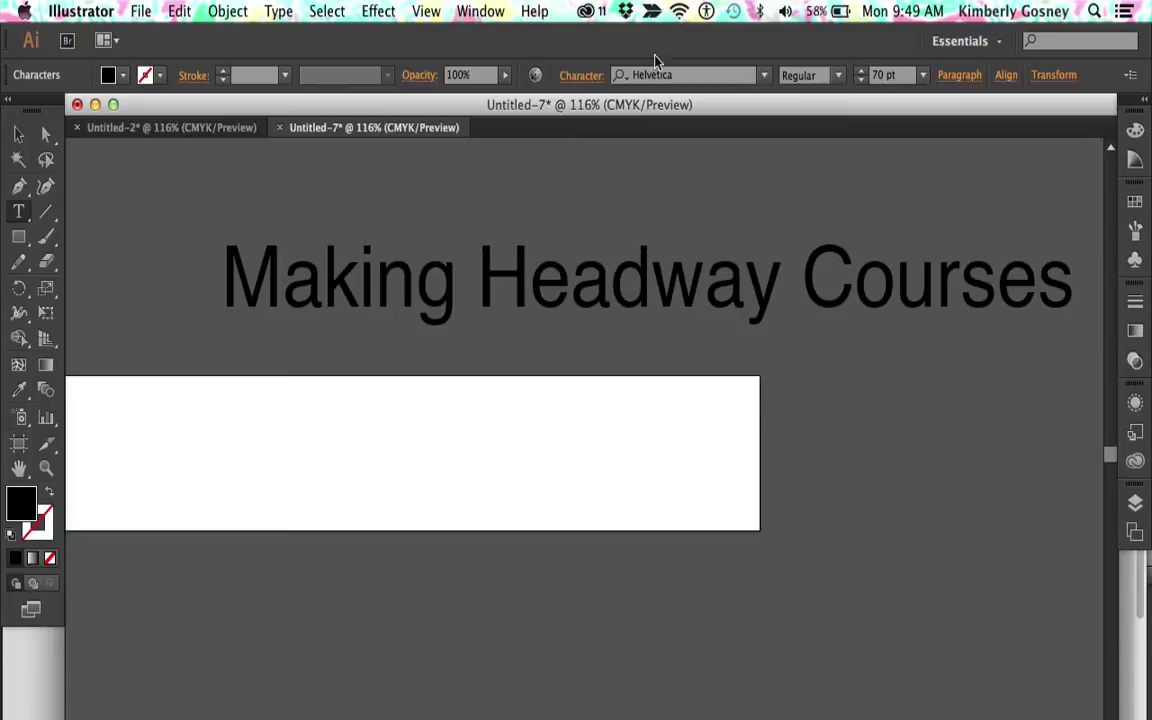
# Centre-align the title's paragraph and centre the text object horizontally and vertically on the artboard.
pyautogui.click(17, 139)
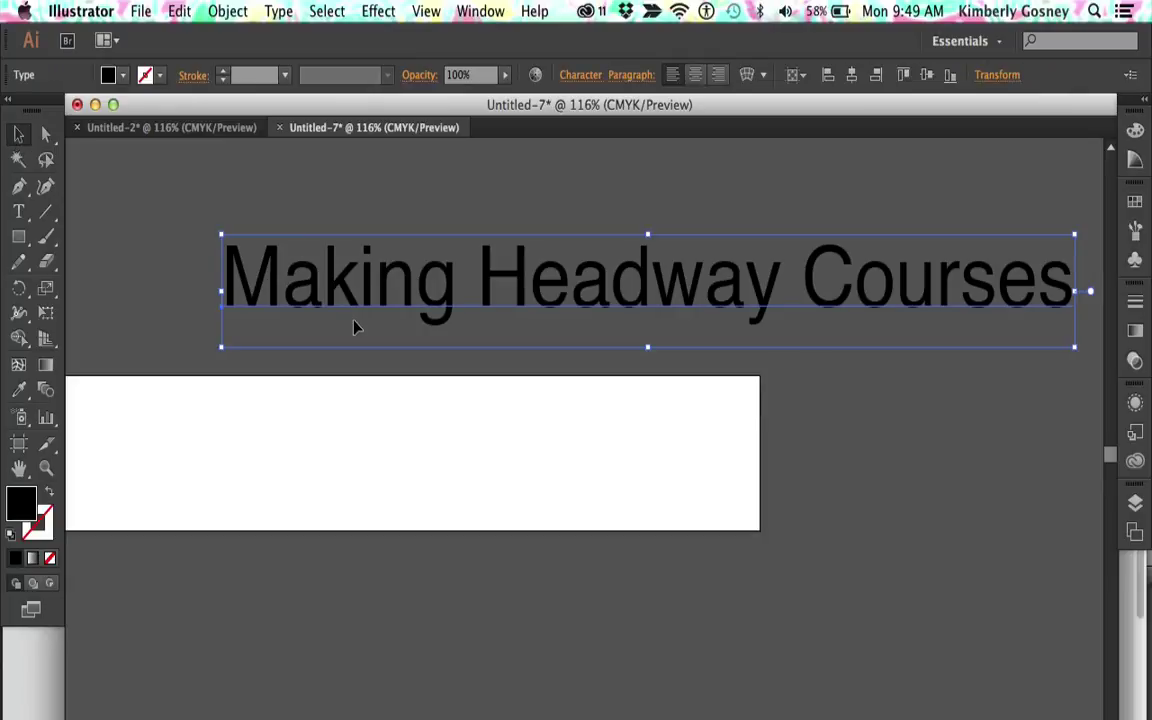
pyautogui.click(697, 80)
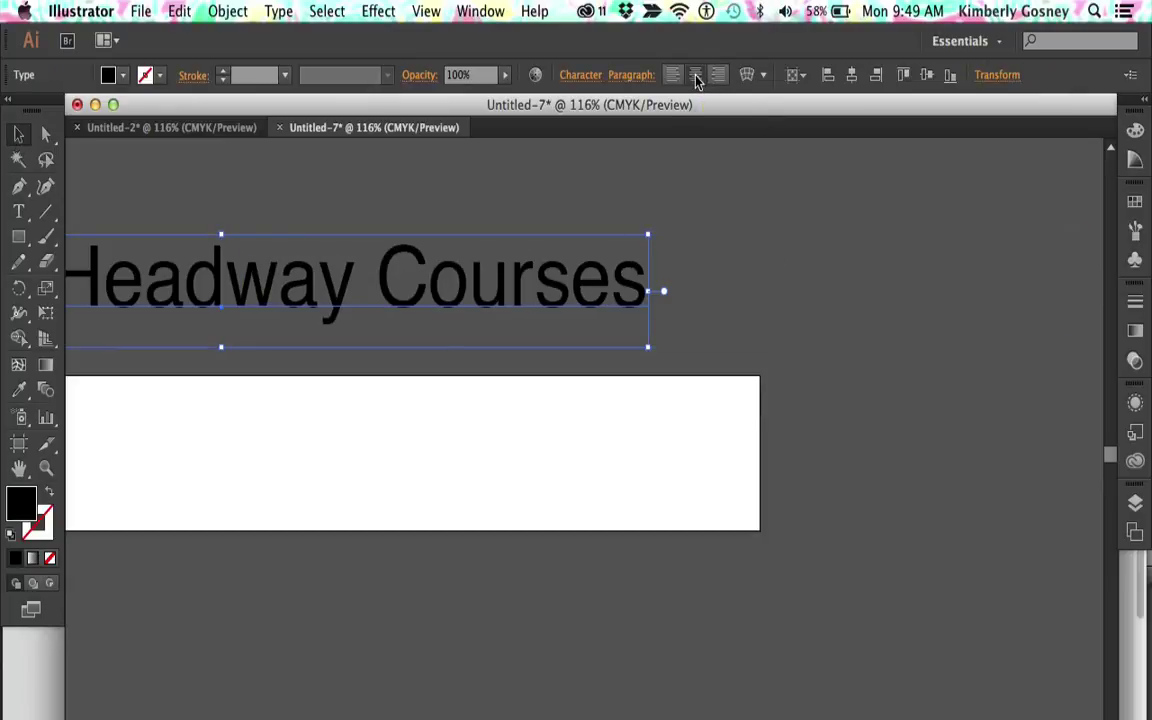
pyautogui.click(852, 76)
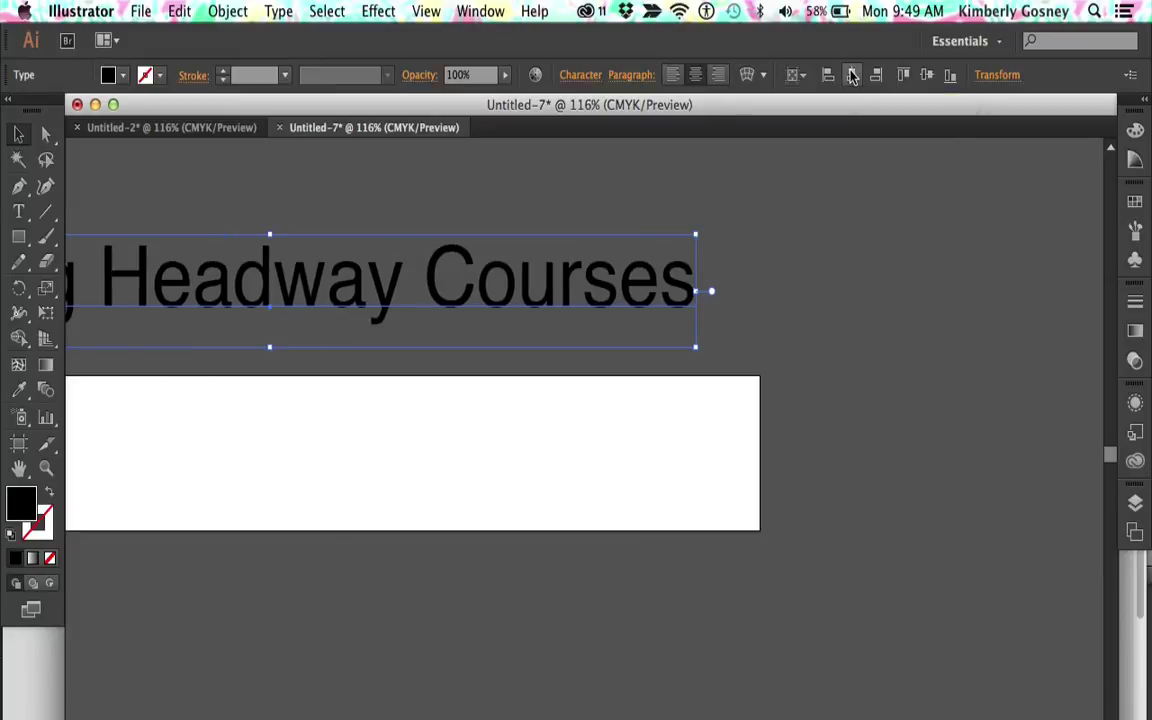
pyautogui.click(927, 76)
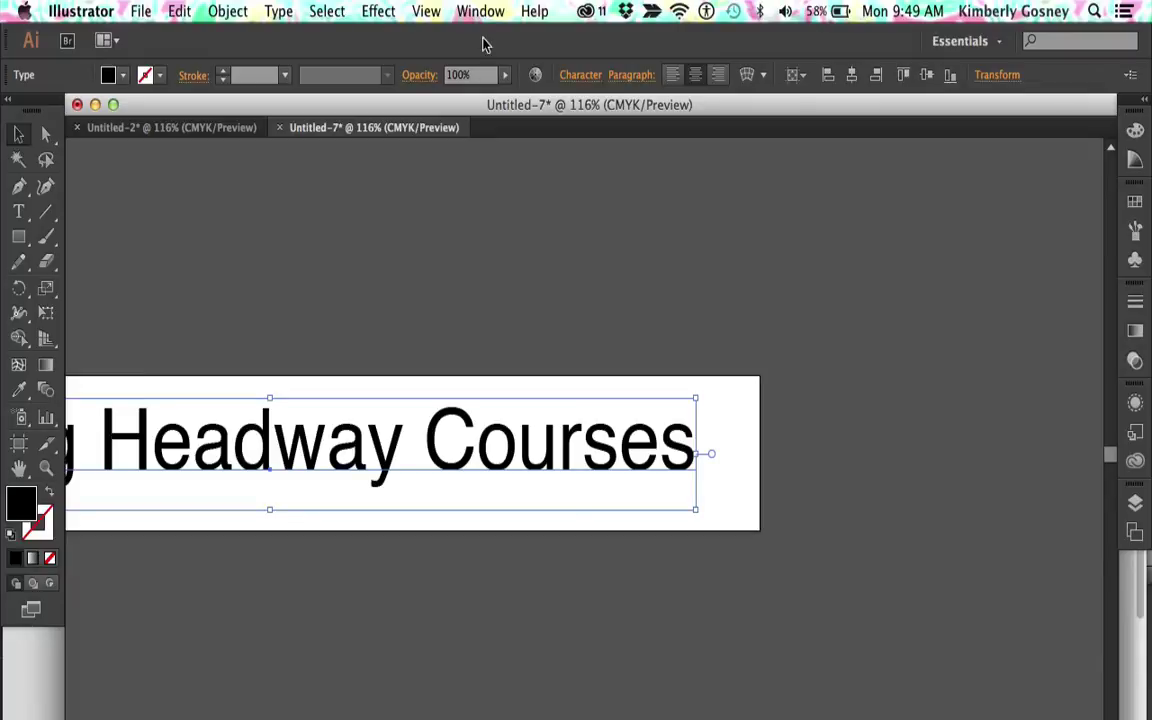
pyautogui.click(426, 11)
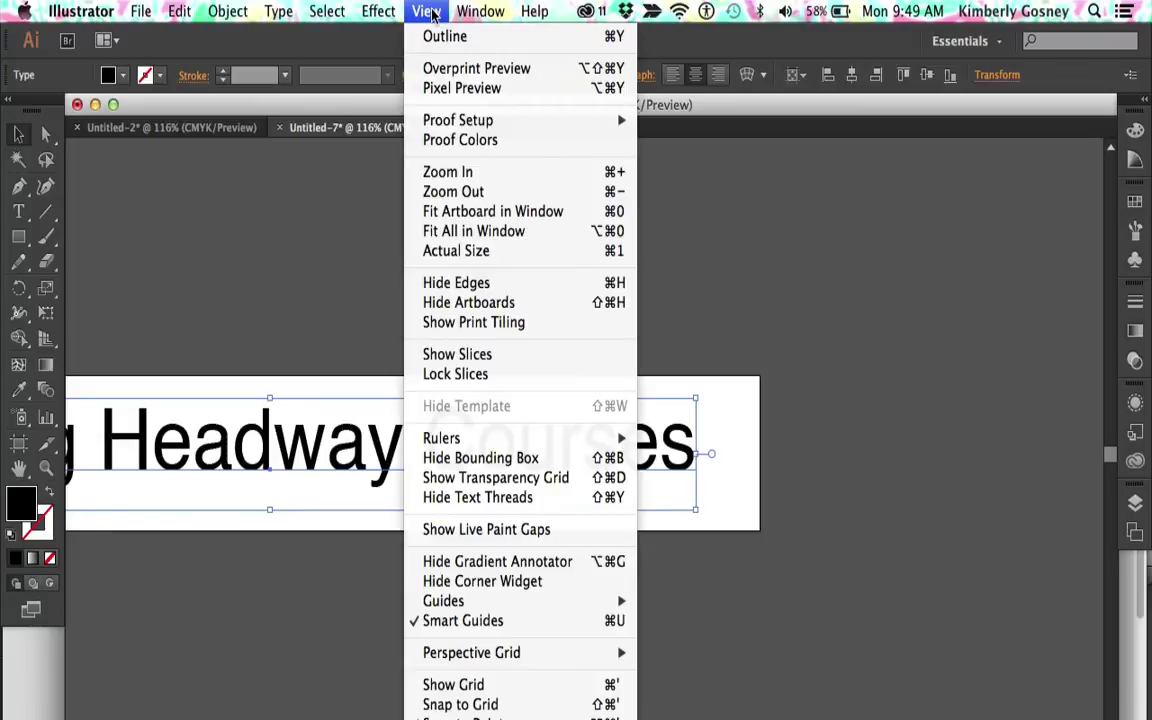
pyautogui.click(463, 227)
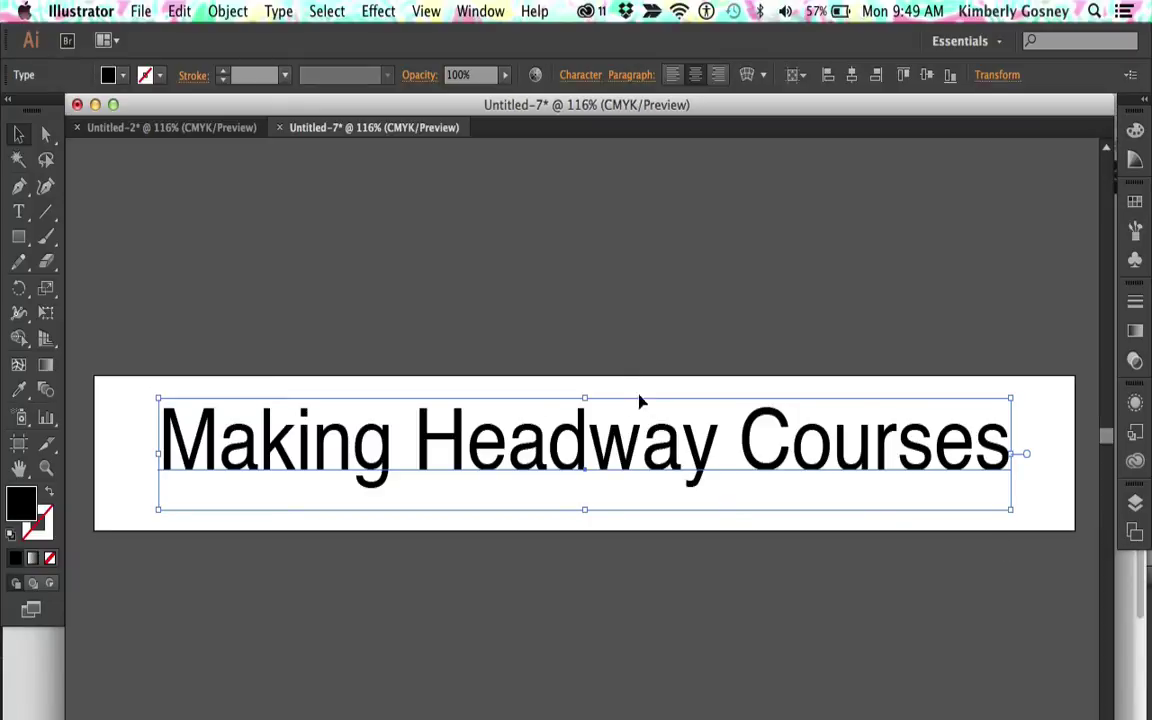
pyautogui.click(597, 308)
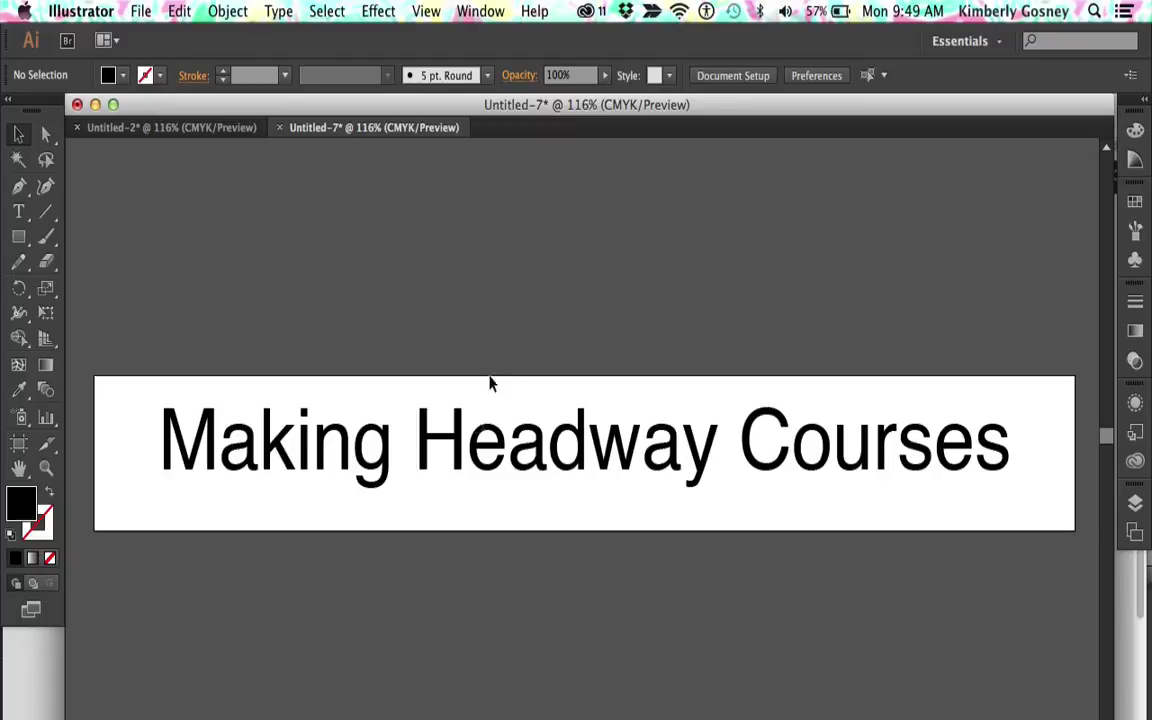
# Recolour the title text, trying a few fill swatches and settling on the hex colour ff3f84.
pyautogui.click(442, 405)
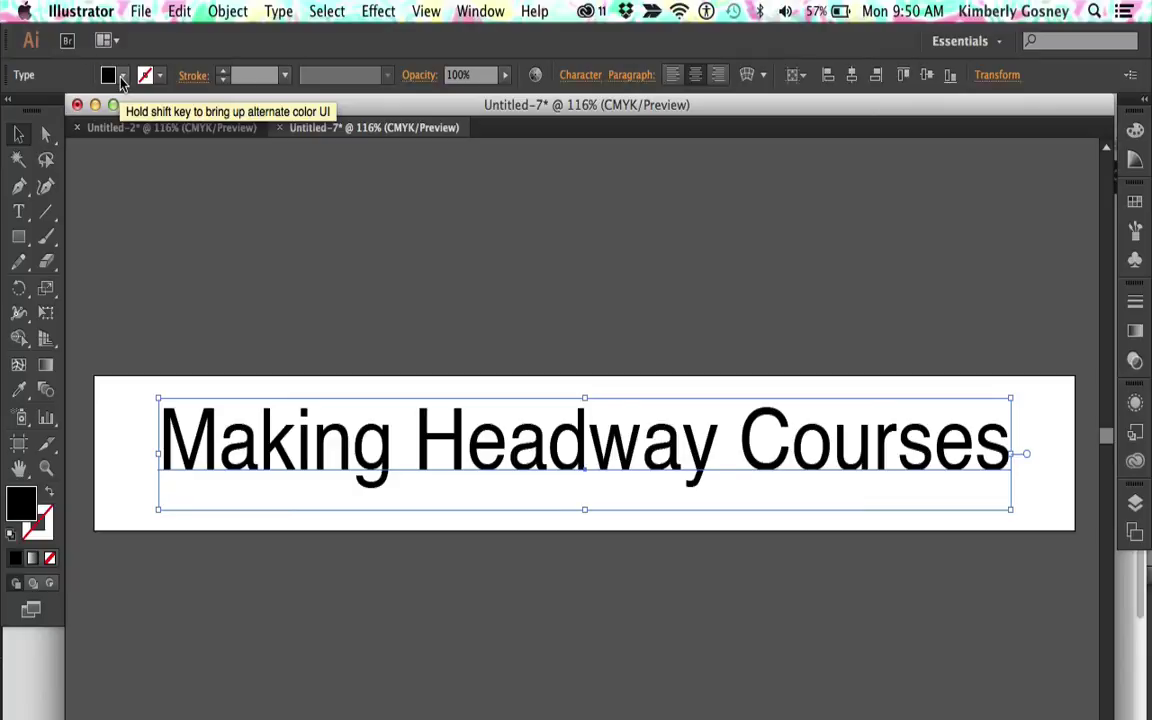
pyautogui.click(121, 80)
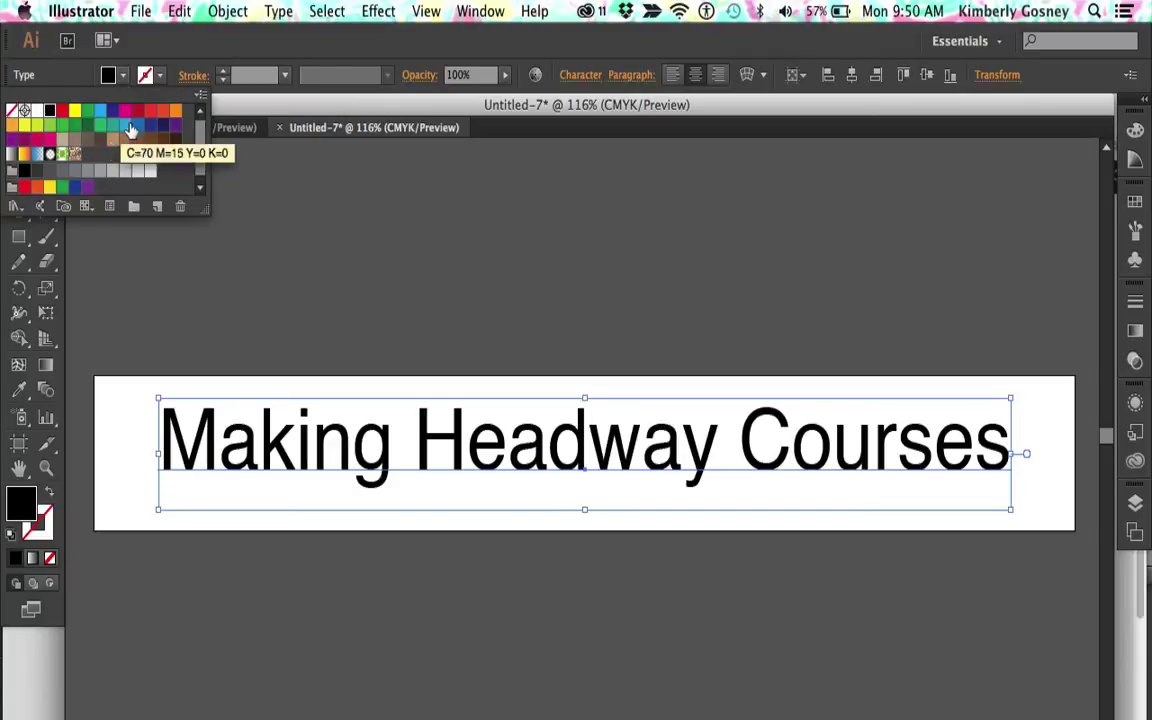
pyautogui.click(62, 124)
pyautogui.click(37, 125)
pyautogui.click(62, 137)
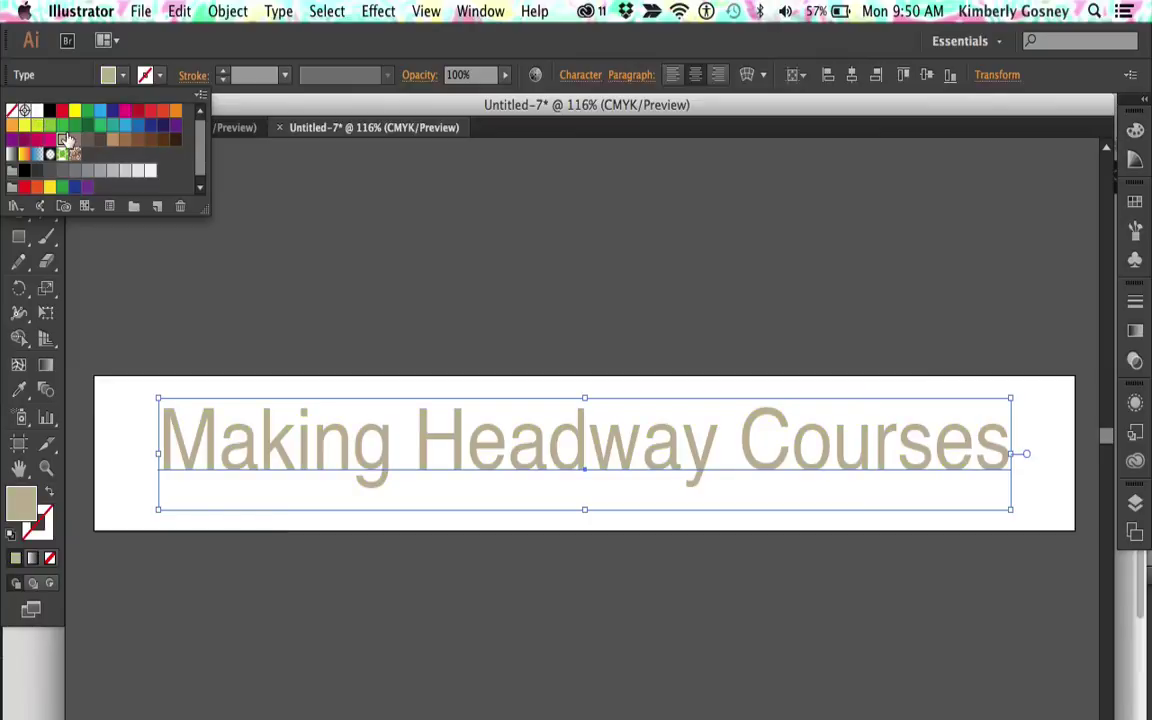
pyautogui.click(139, 113)
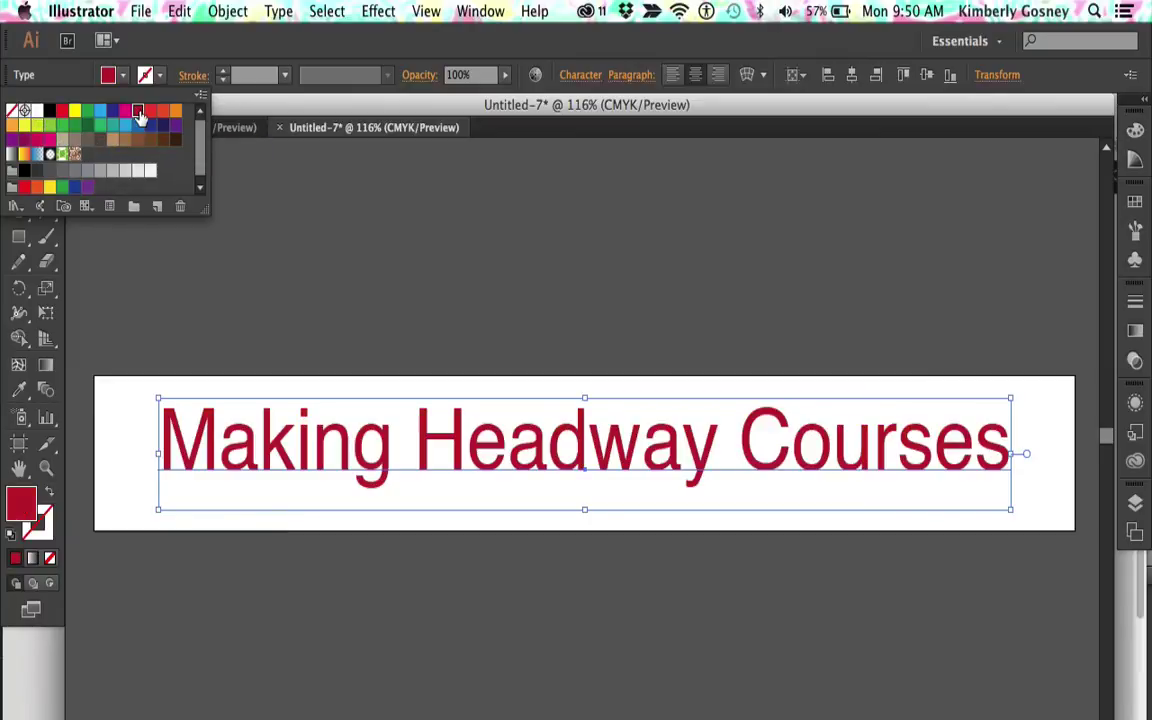
pyautogui.doubleClick(22, 507)
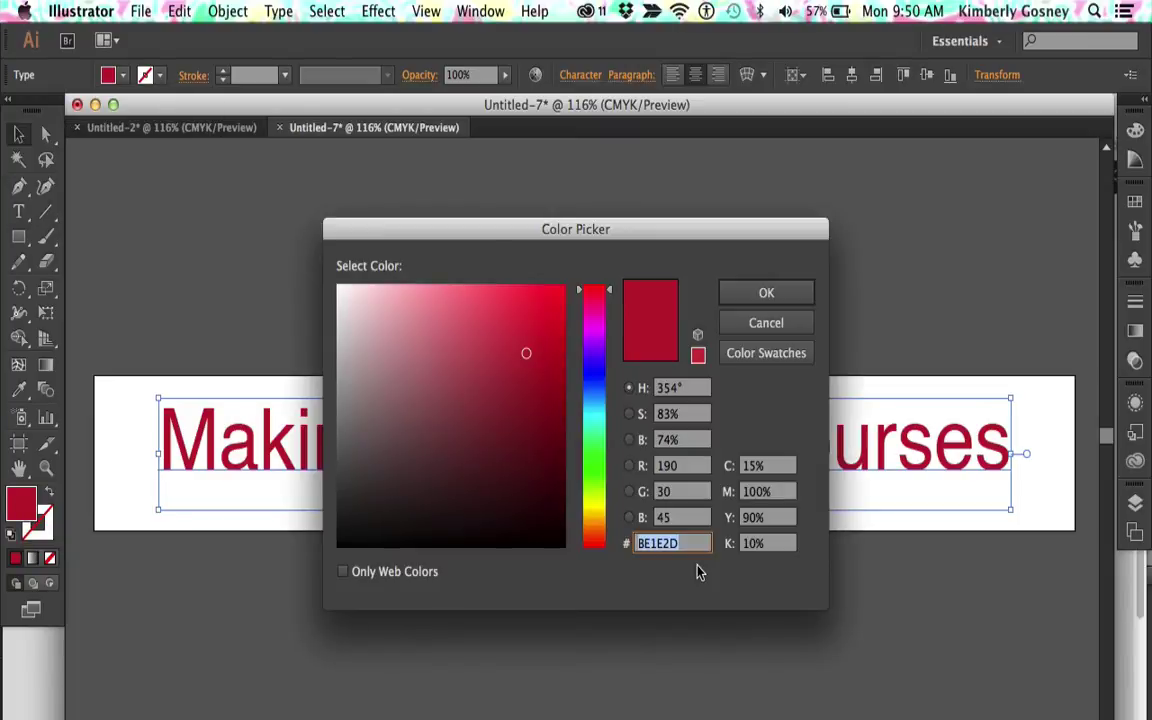
pyautogui.write('ff3f84')
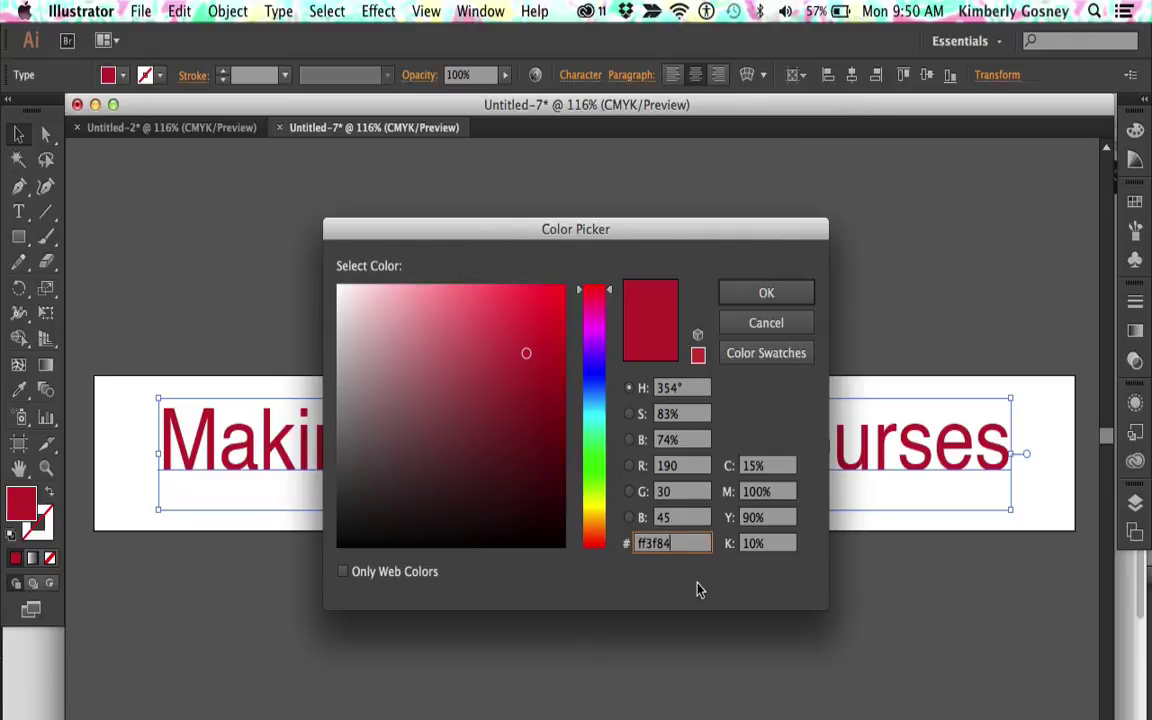
pyautogui.press('Return')
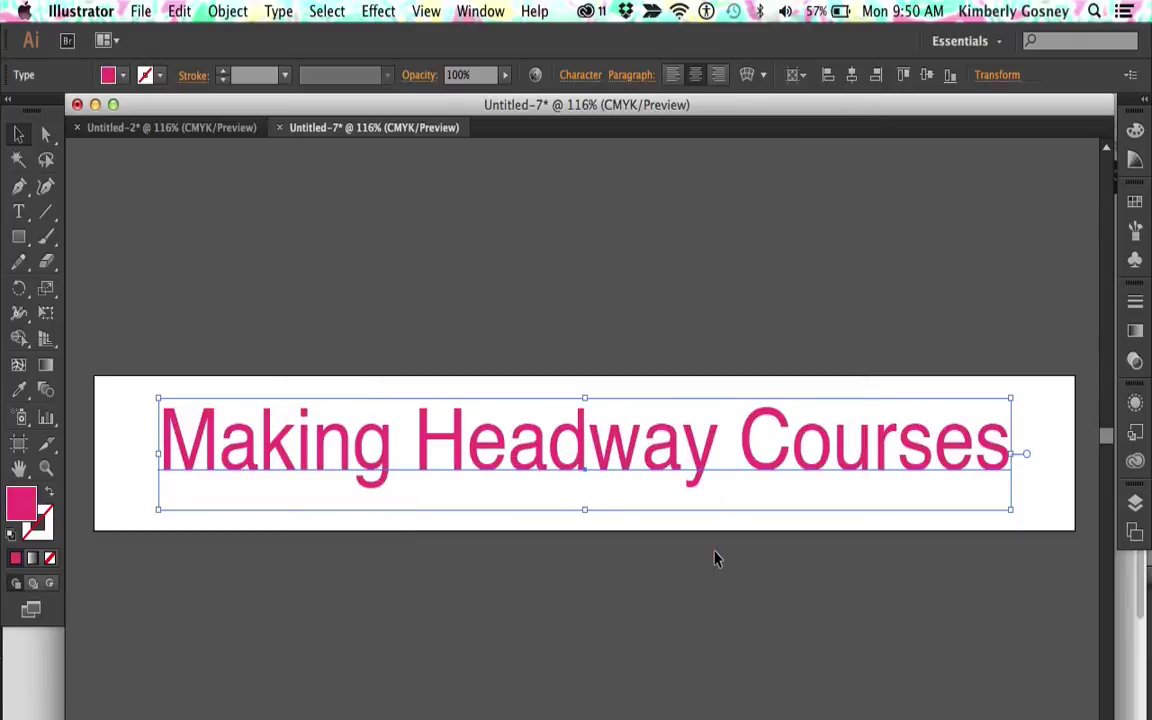
# Move the title straight up slightly so there is room beneath it on the artboard.
pyautogui.click(586, 257)
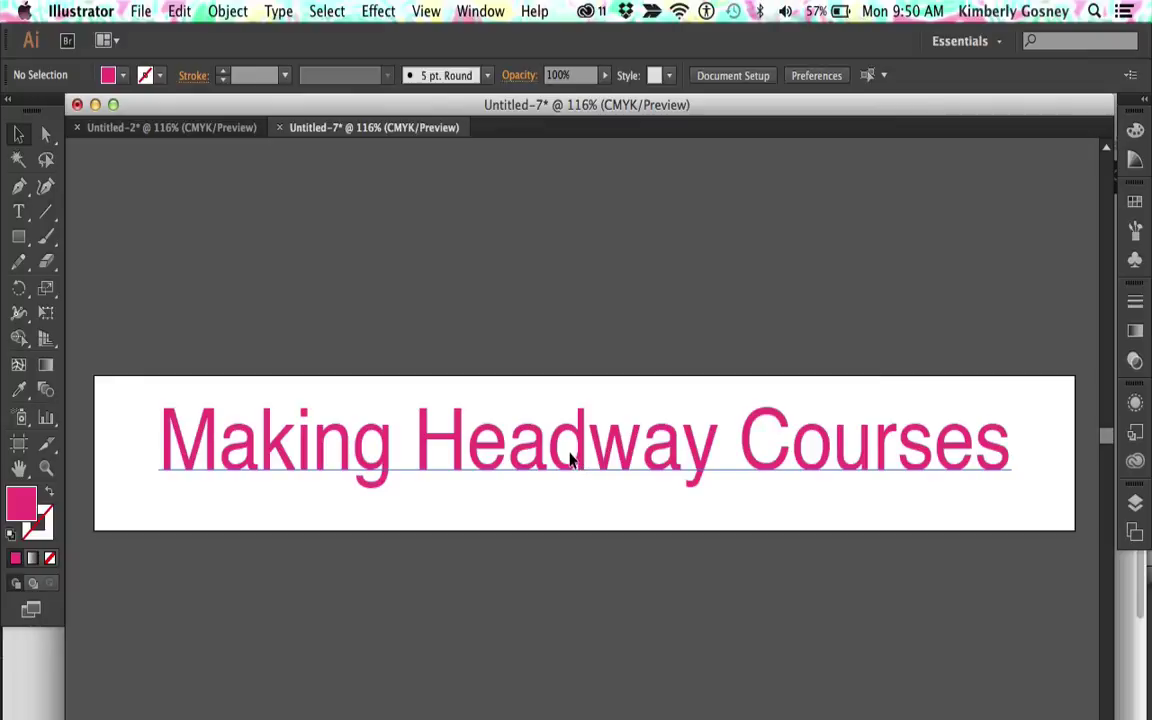
pyautogui.moveTo(572, 458); pyautogui.dragTo(572, 443)
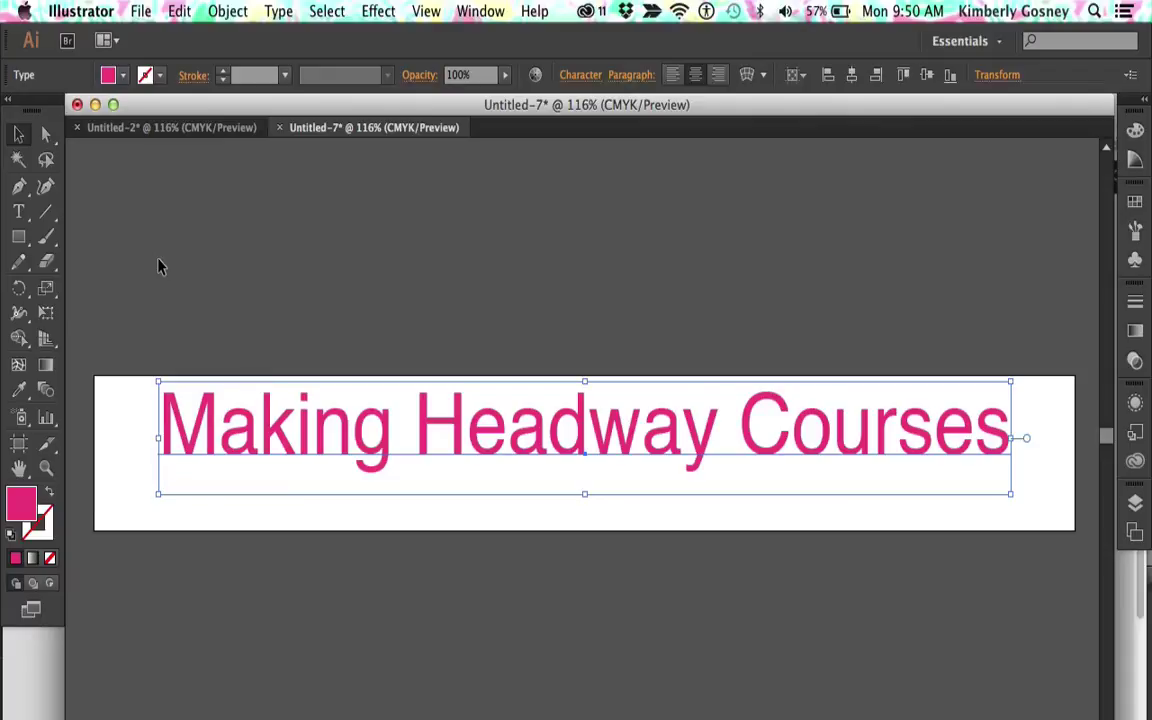
# Add a new text line above the artboard at 36 pt reading "DIY COURSES FOR EMPIRE BUILDERS".
pyautogui.click(18, 211)
pyautogui.click(431, 275)
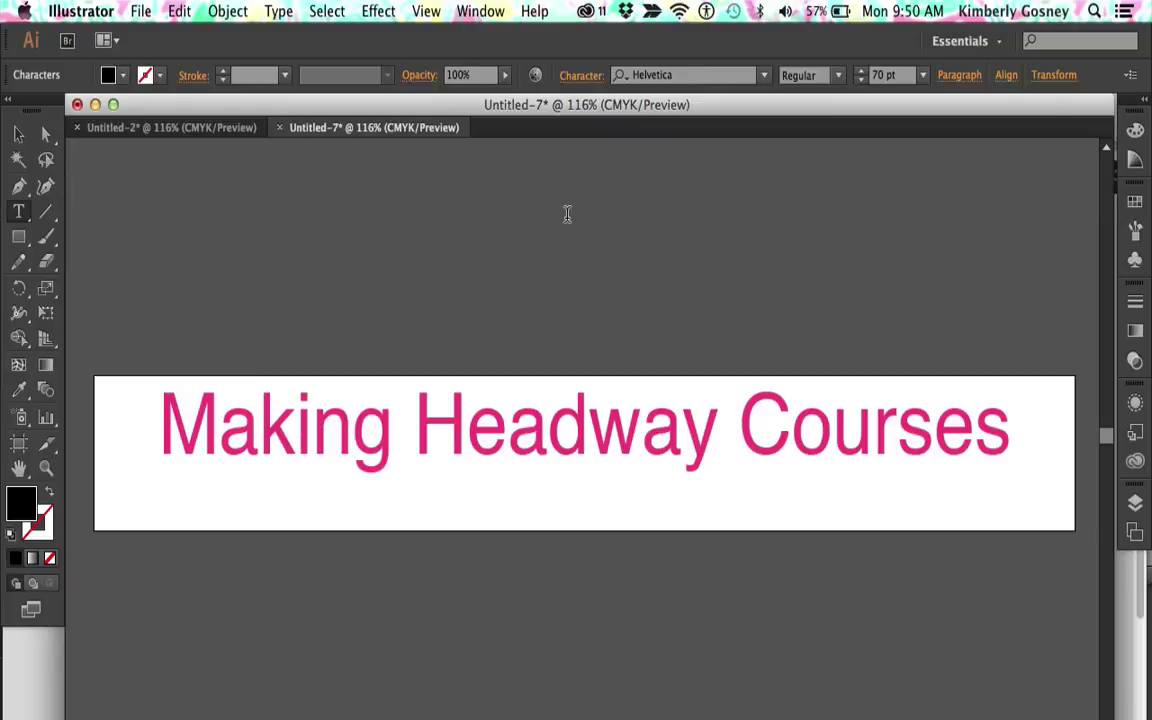
pyautogui.click(889, 75)
pyautogui.write('36')
pyautogui.press('Return')
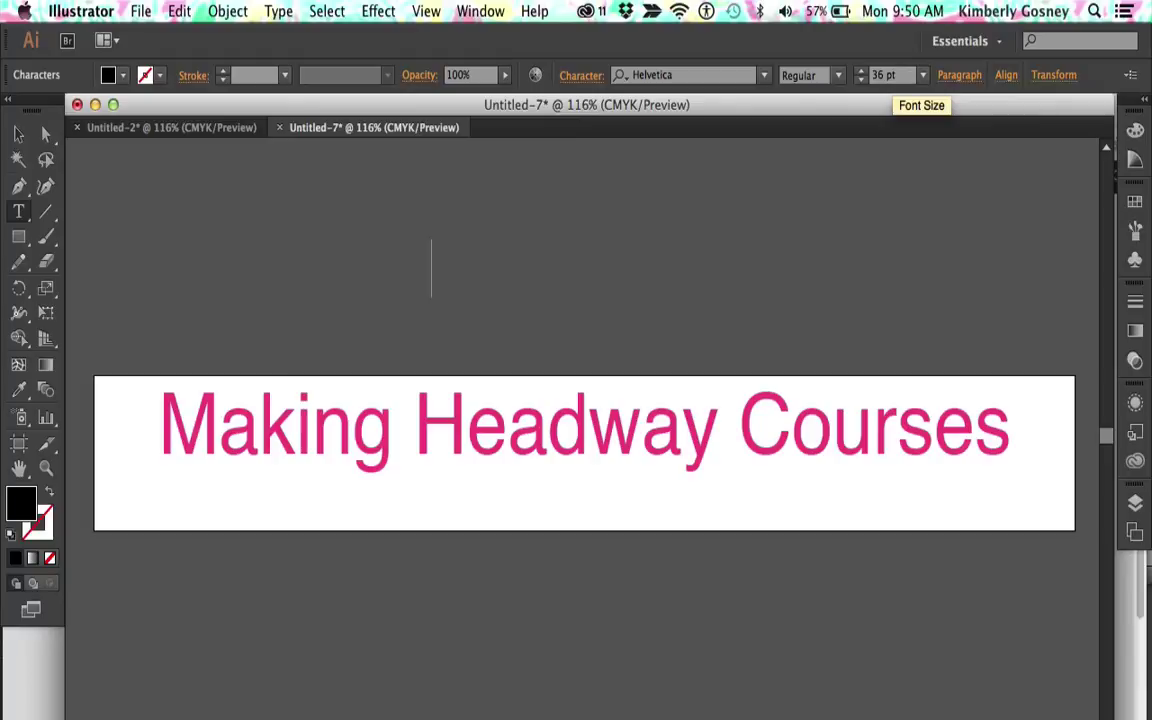
pyautogui.write('DIY COURSES FOR')
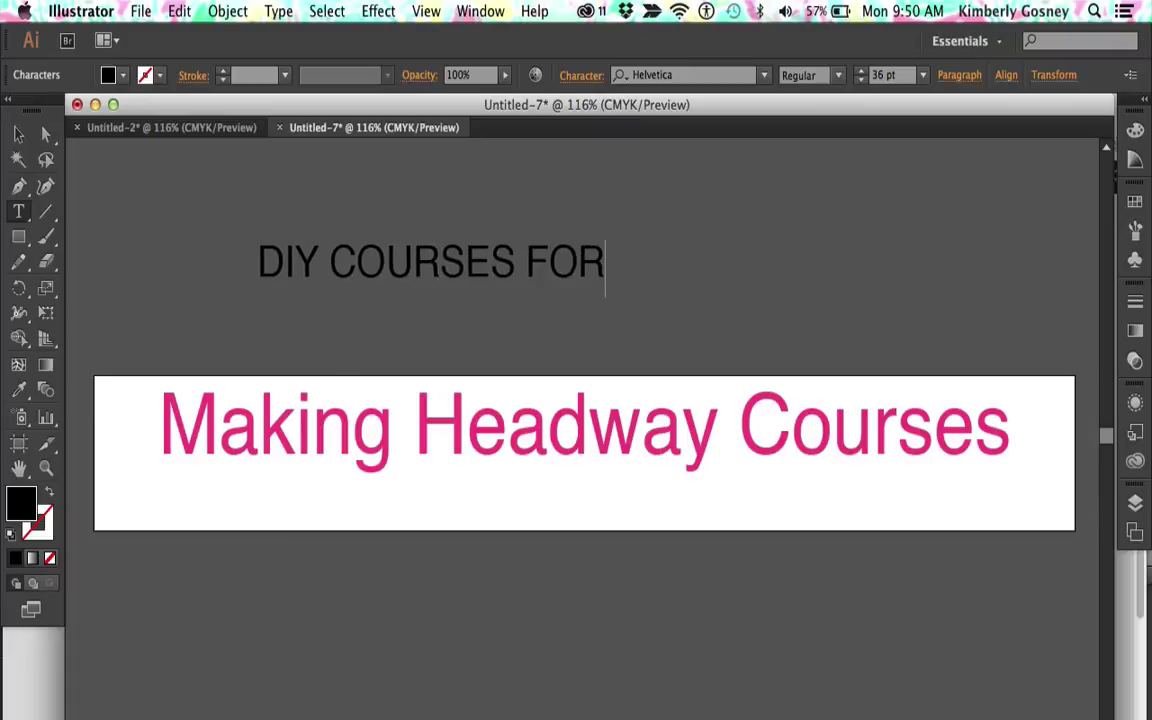
pyautogui.write(' EMPIRE BUILDIN')
pyautogui.press('BackSpace')
pyautogui.press('BackSpace')
pyautogui.write('ERS')
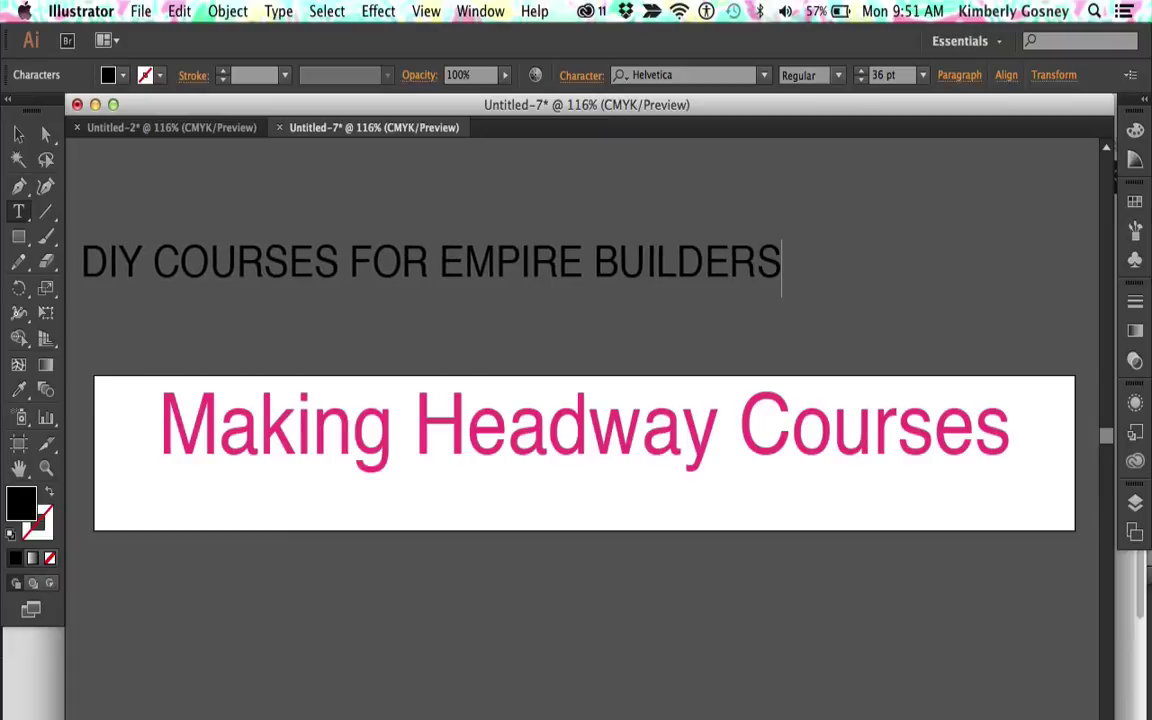
# Centre the new text line horizontally and vertically on the artboard, and move it straight down to sit beneath the title.
pyautogui.click(21, 135)
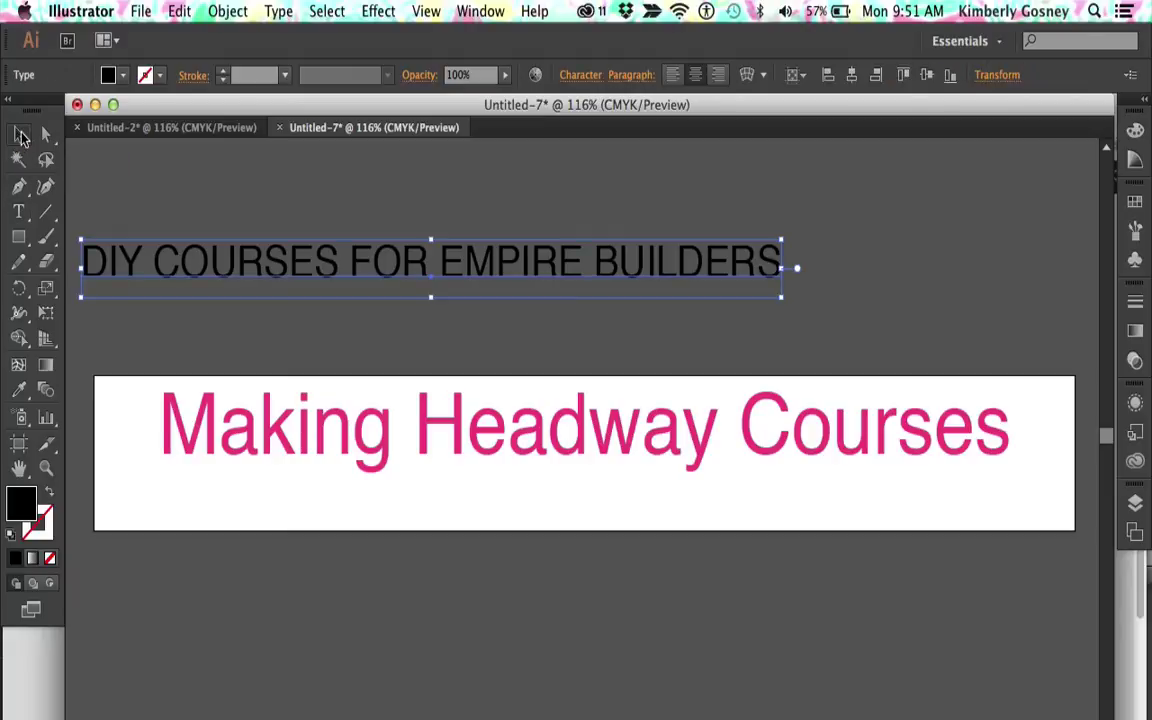
pyautogui.click(852, 80)
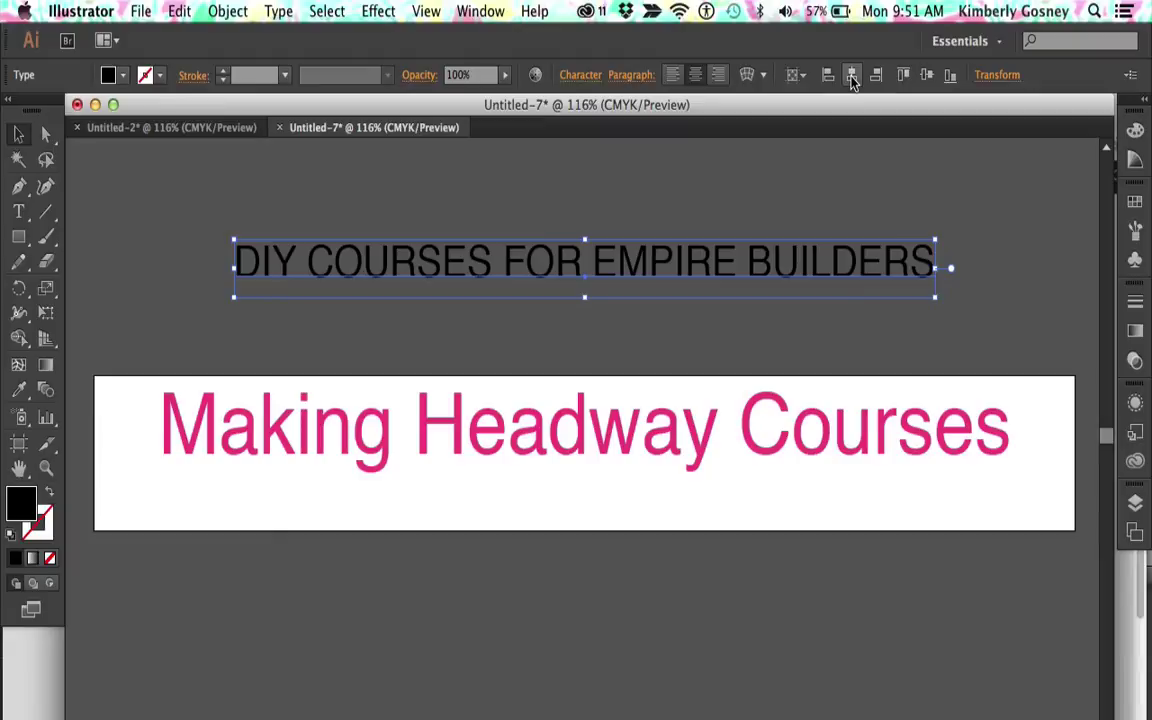
pyautogui.click(927, 77)
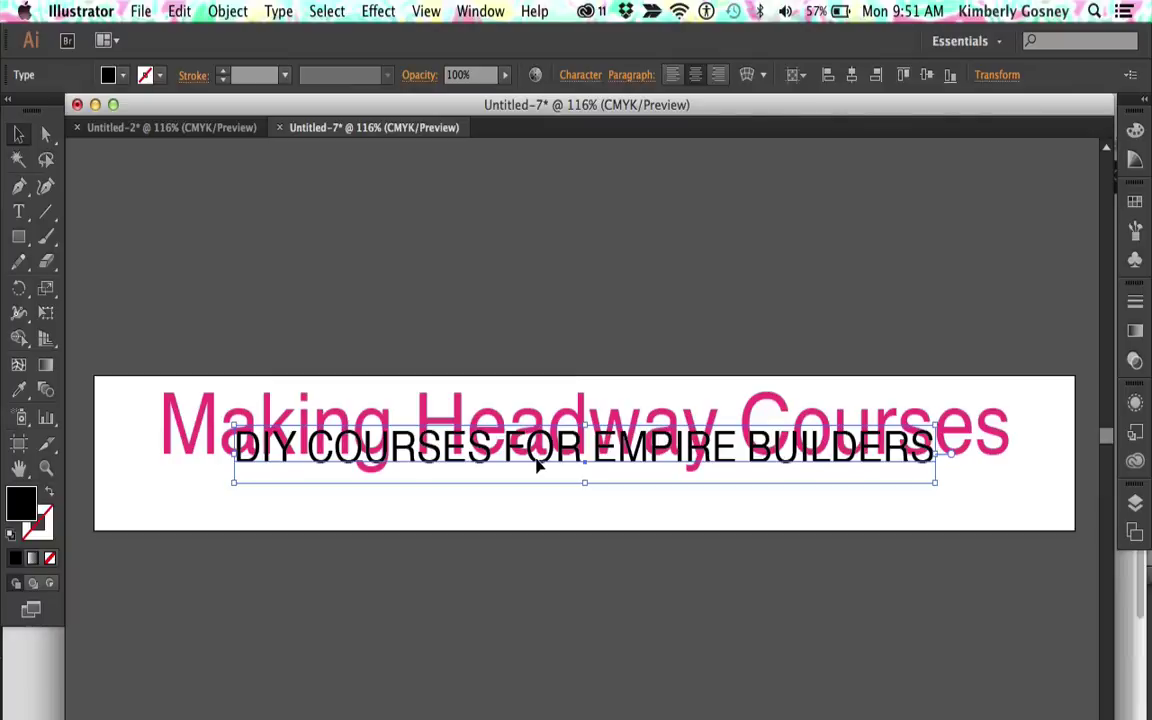
pyautogui.moveTo(537, 465); pyautogui.dragTo(535, 516)
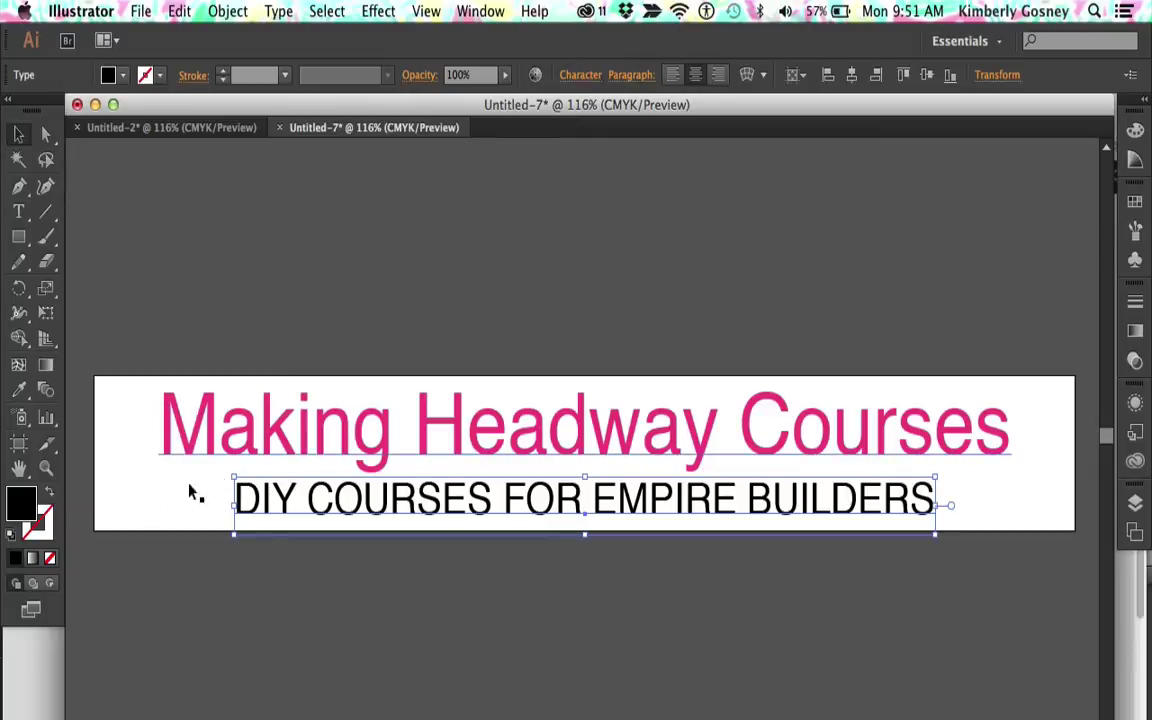
# Recolour the "DIY COURSES FOR EMPIRE BUILDERS" line with the hex fill colour F15A29 and deselect it.
pyautogui.doubleClick(25, 503)
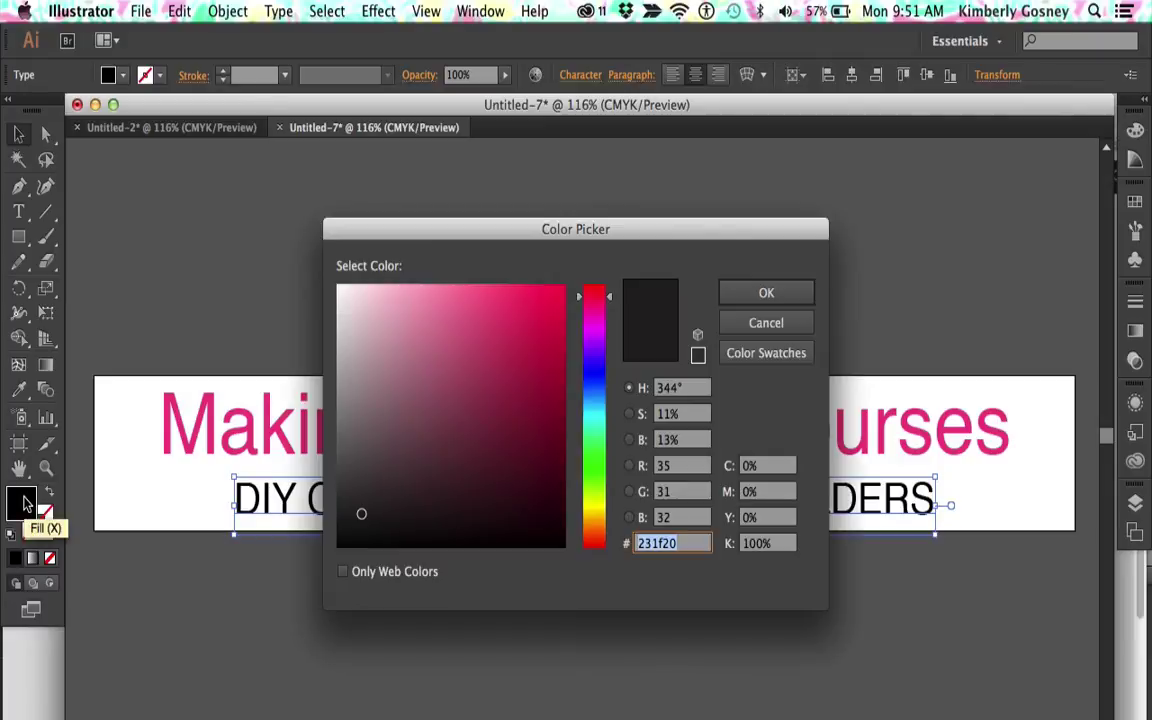
pyautogui.write('F1')
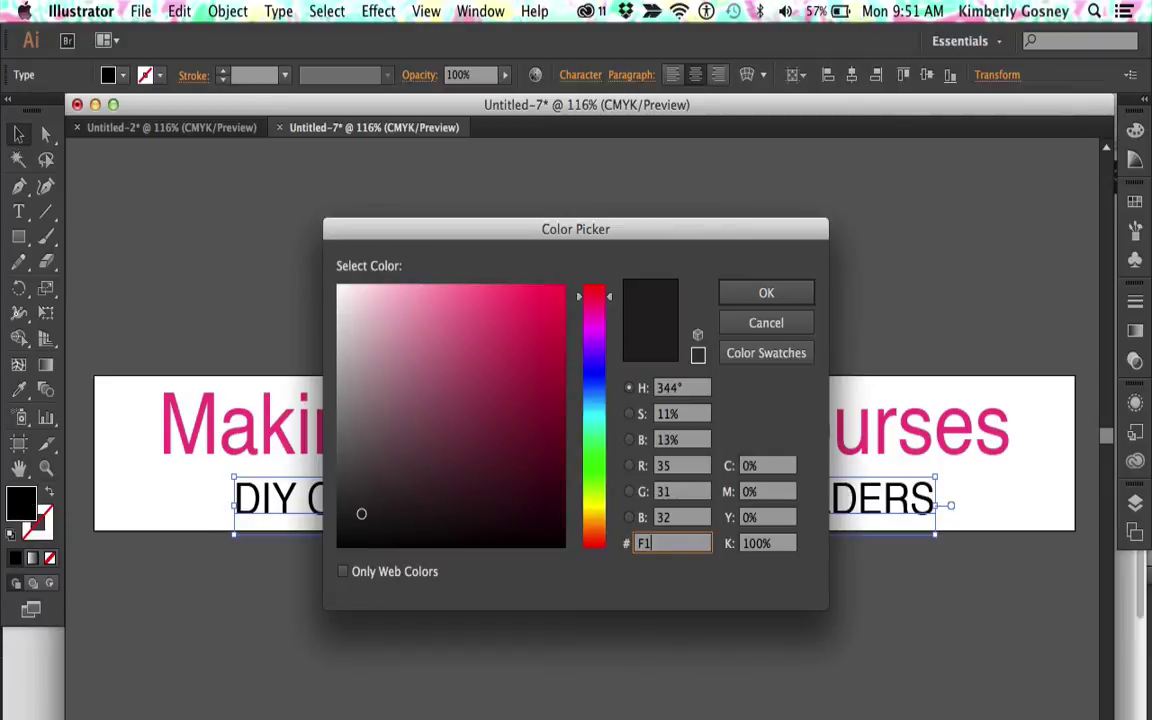
pyautogui.write('5A29')
pyautogui.press('Return')
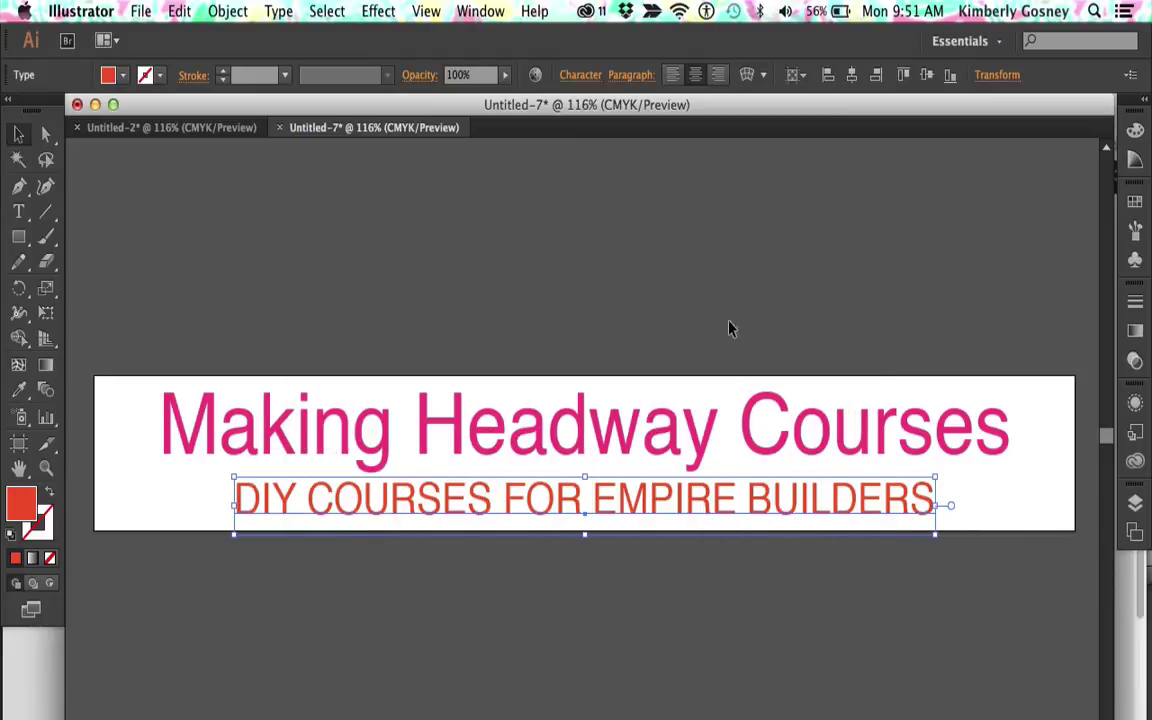
pyautogui.click(535, 281)
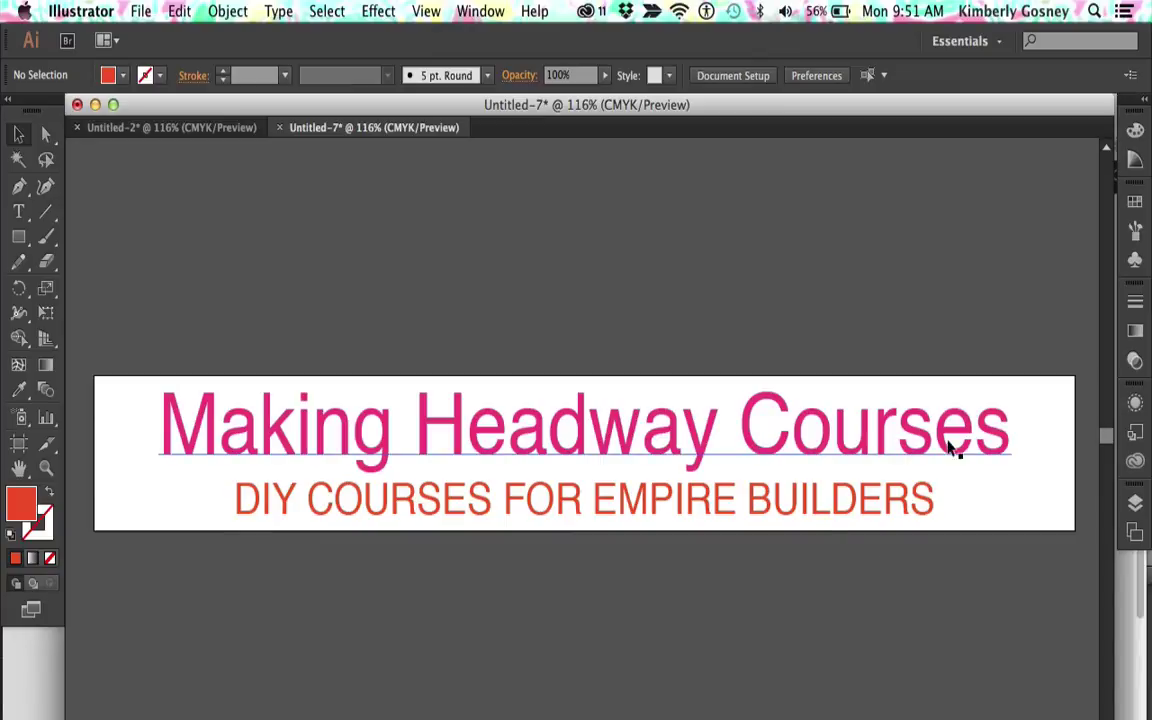
# Set only the word "Courses" in the title to the Bold Oblique font style.
pyautogui.click(19, 213)
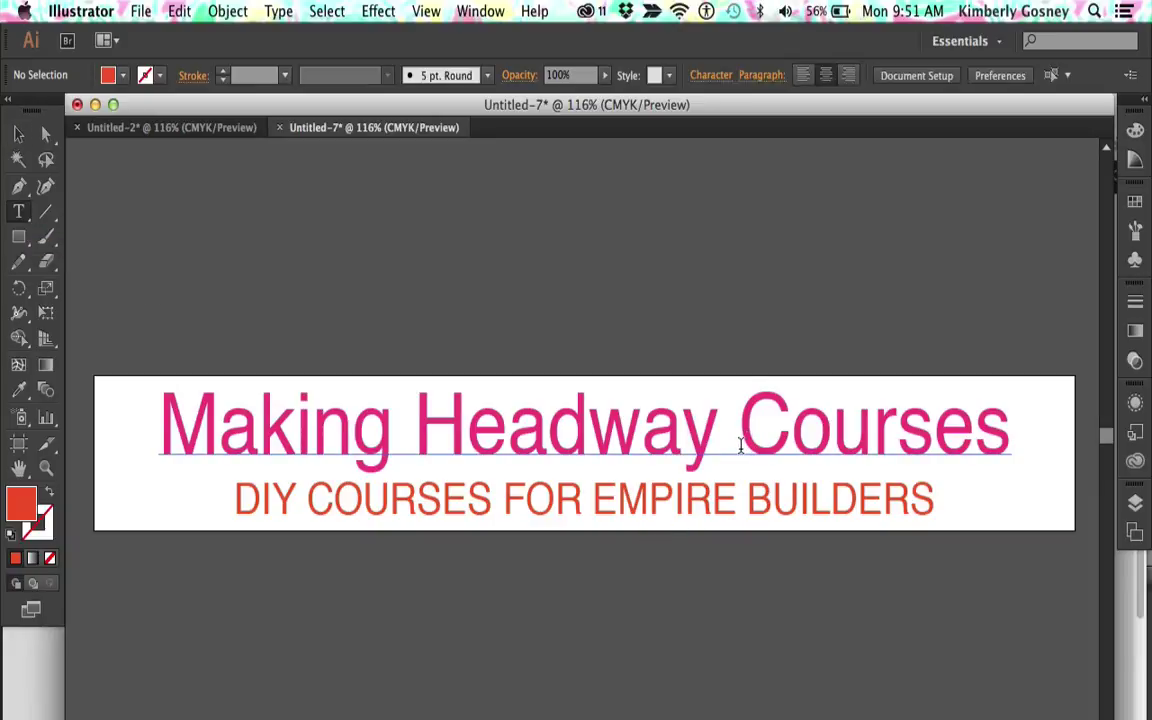
pyautogui.moveTo(741, 444); pyautogui.dragTo(1028, 456)
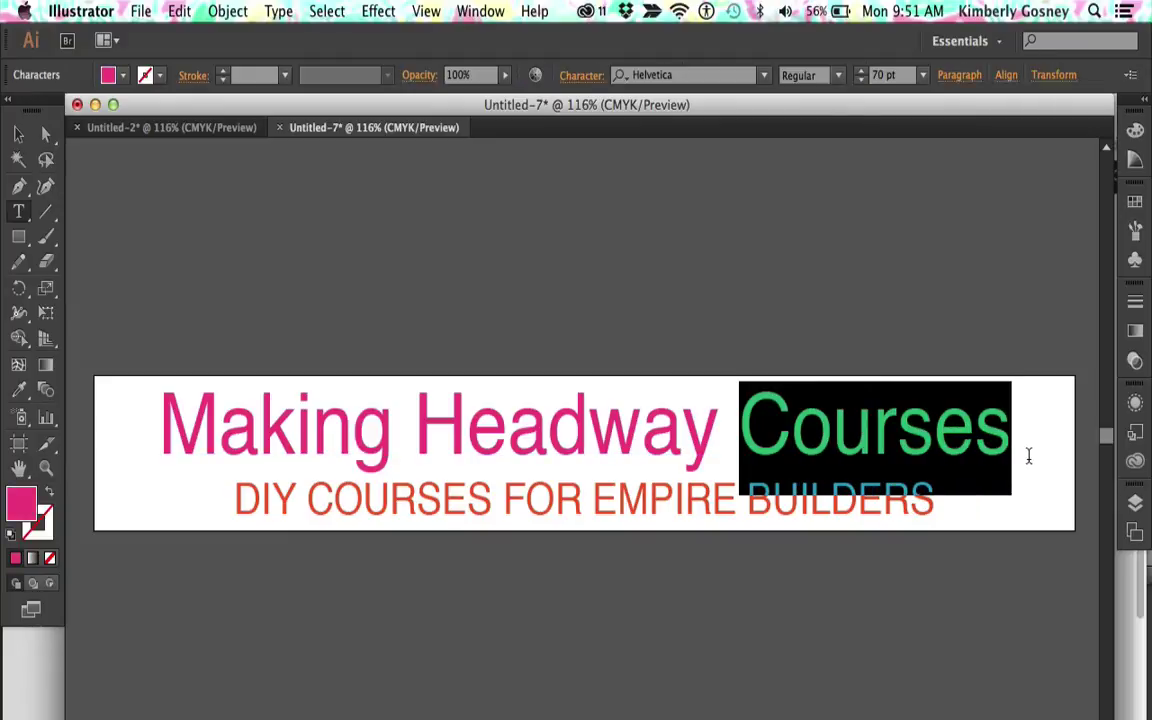
pyautogui.click(838, 83)
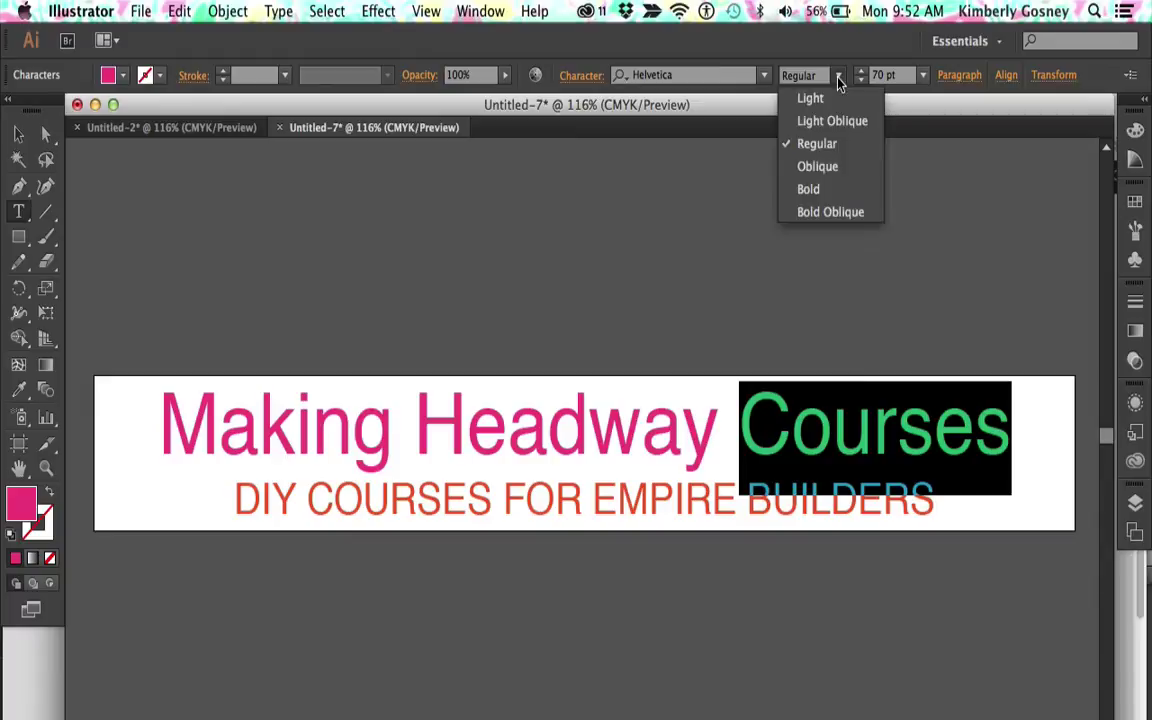
pyautogui.click(836, 209)
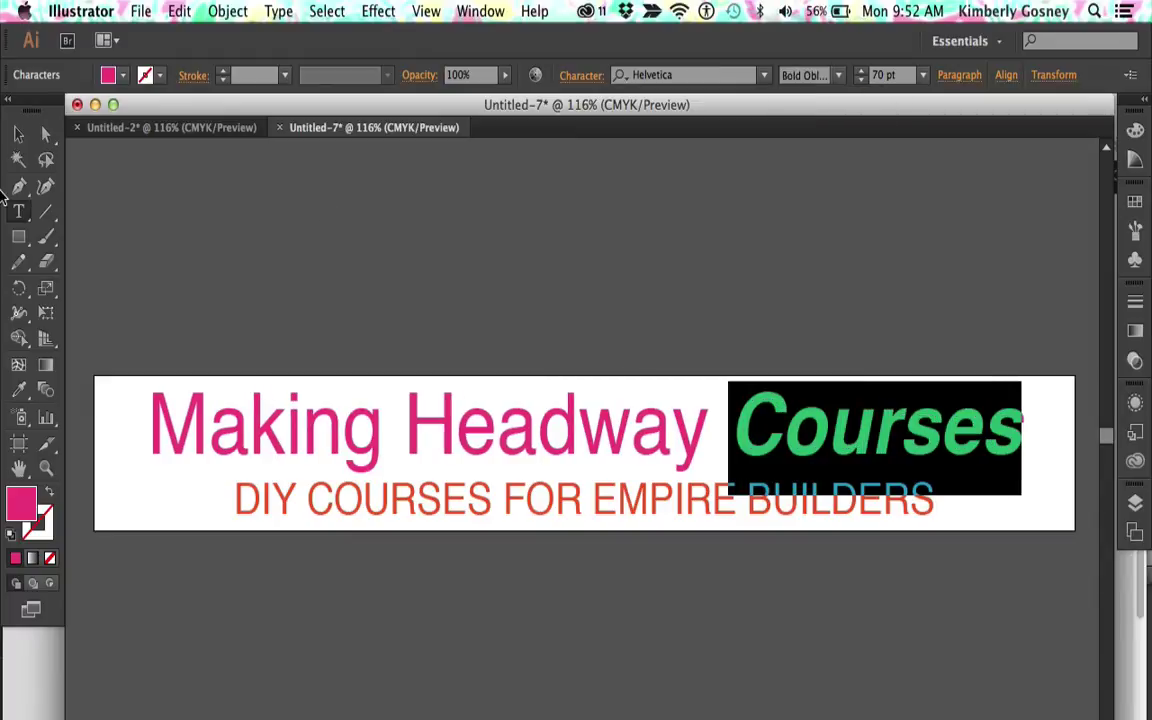
pyautogui.click(19, 140)
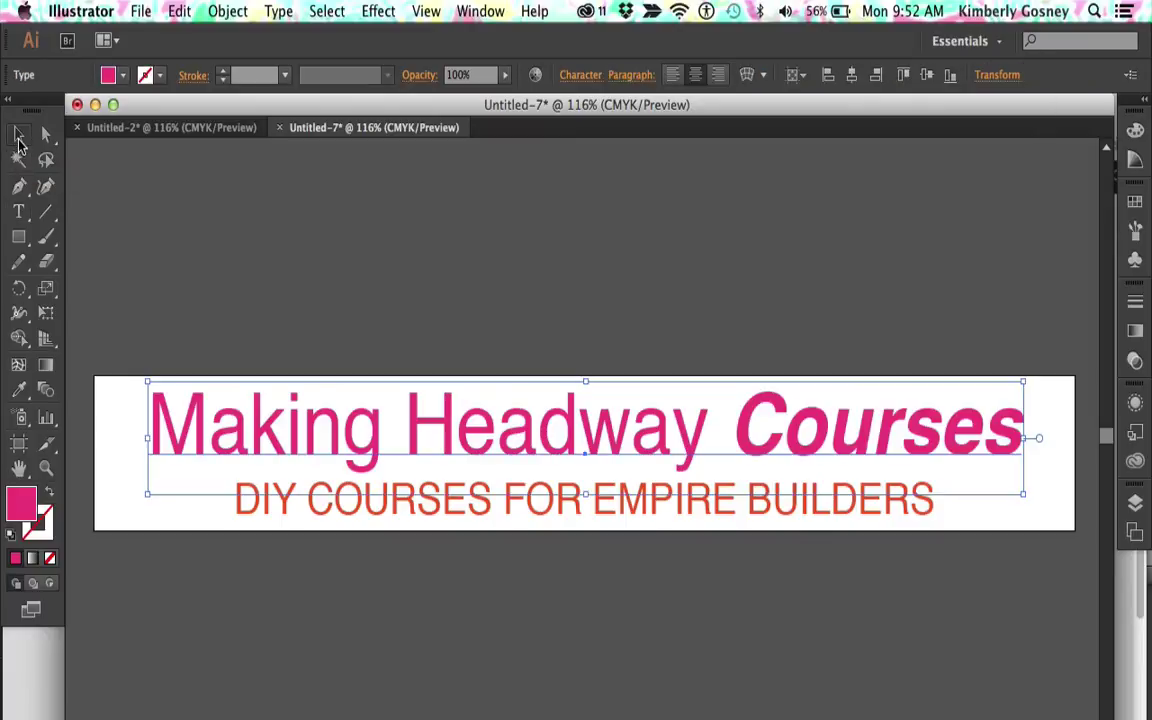
pyautogui.click(194, 258)
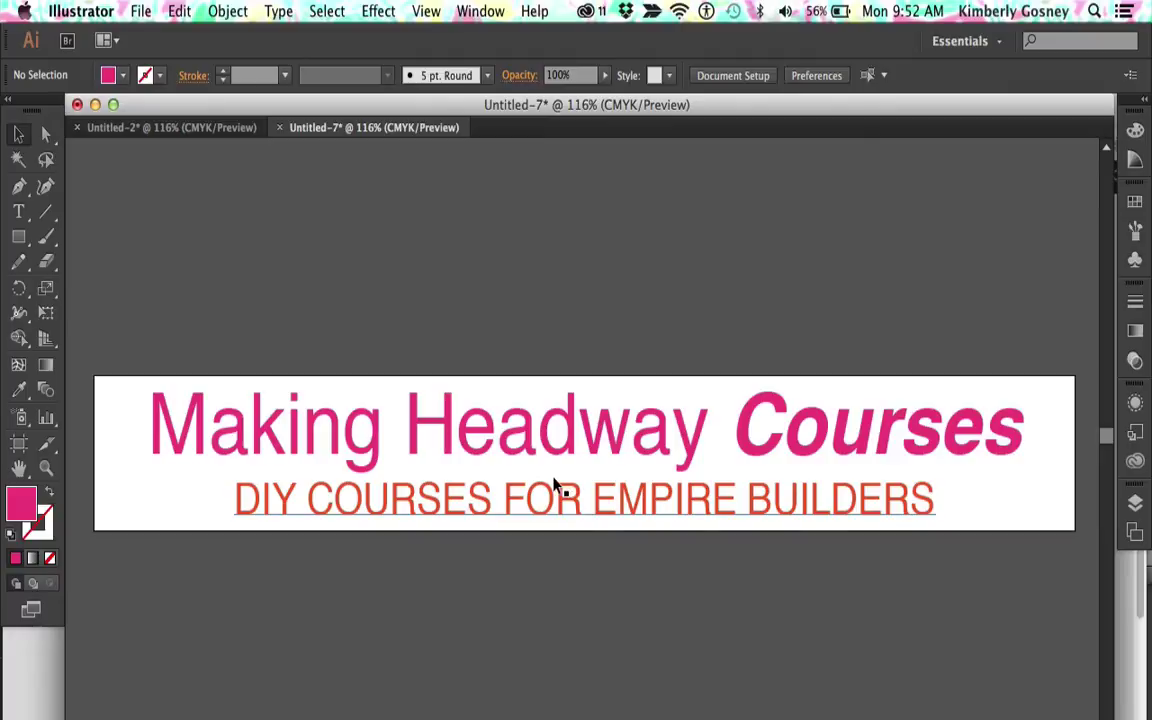
# Group both text lines and centre the group horizontally and vertically on the artboard.
pyautogui.click(331, 11)
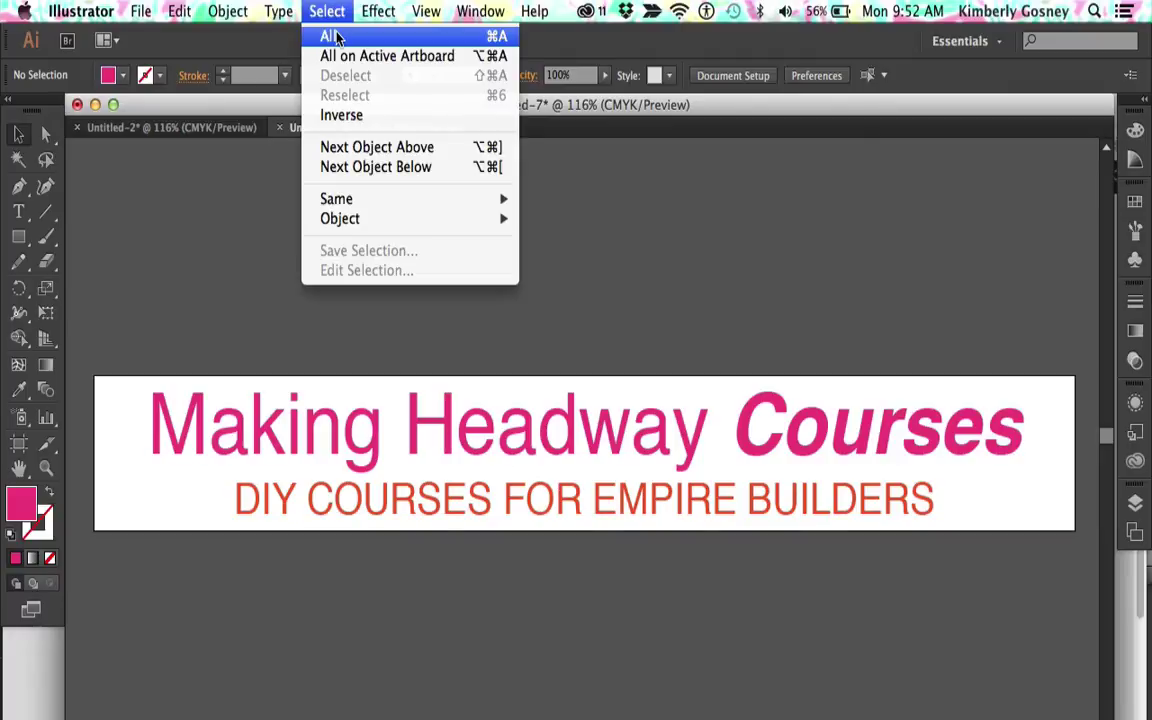
pyautogui.click(329, 35)
pyautogui.click(275, 273)
pyautogui.moveTo(275, 273); pyautogui.dragTo(380, 716)
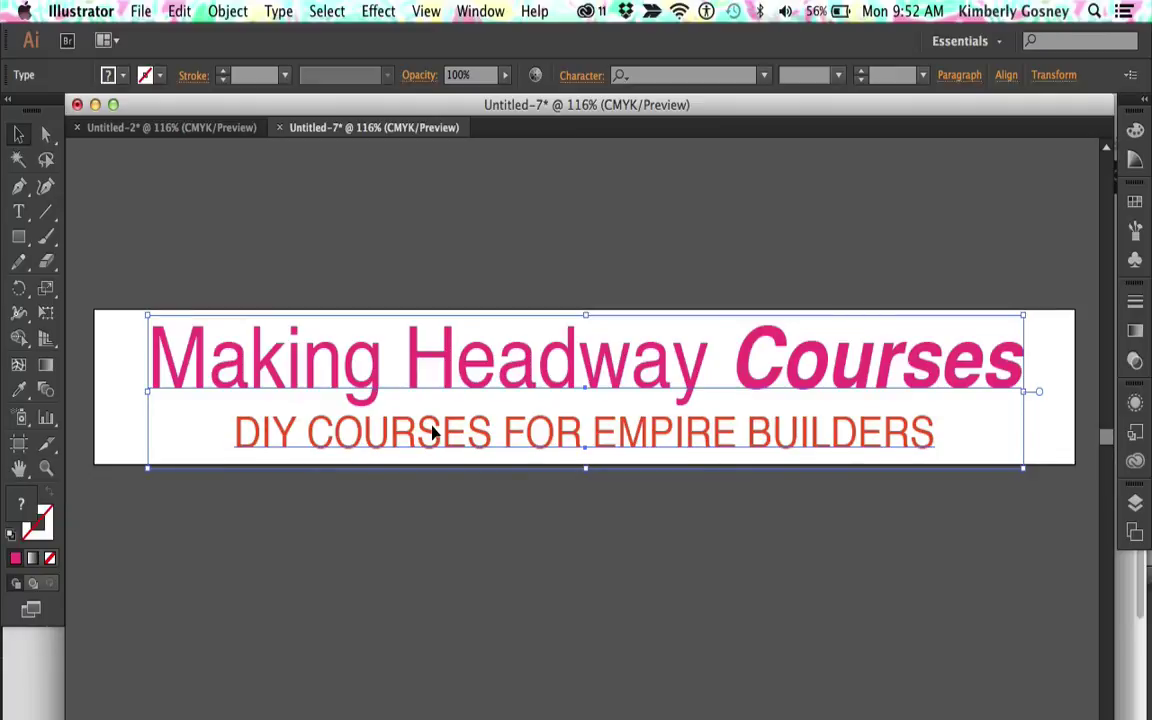
pyautogui.click(226, 11)
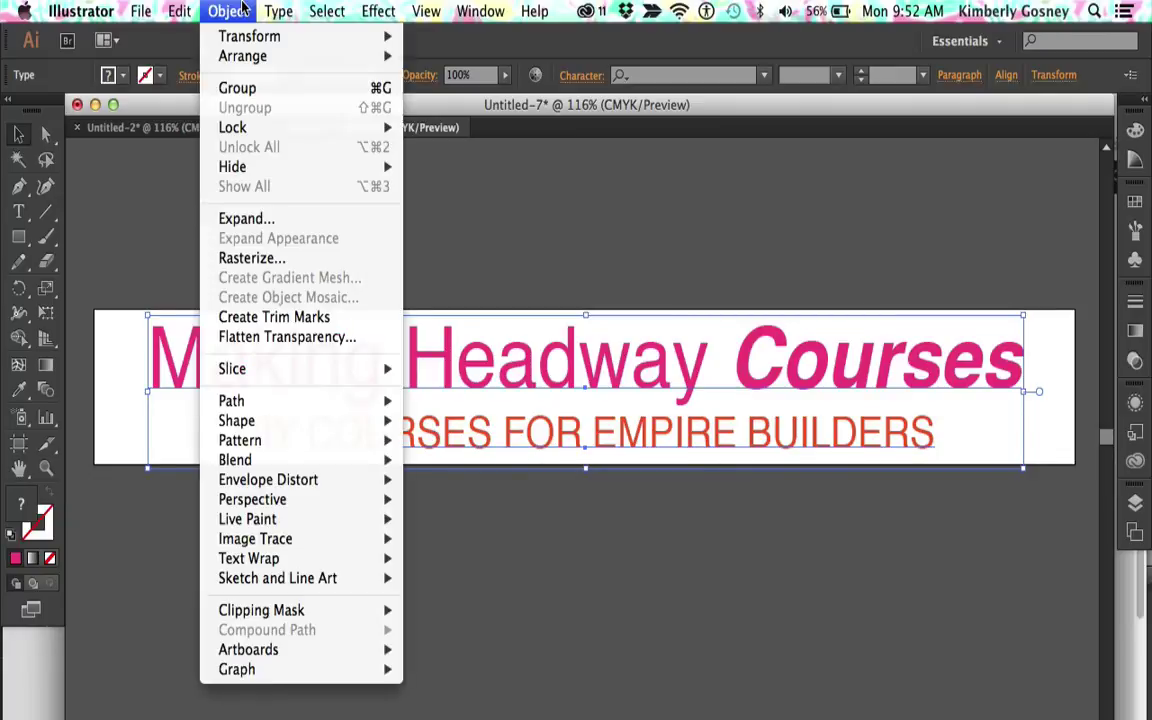
pyautogui.click(227, 89)
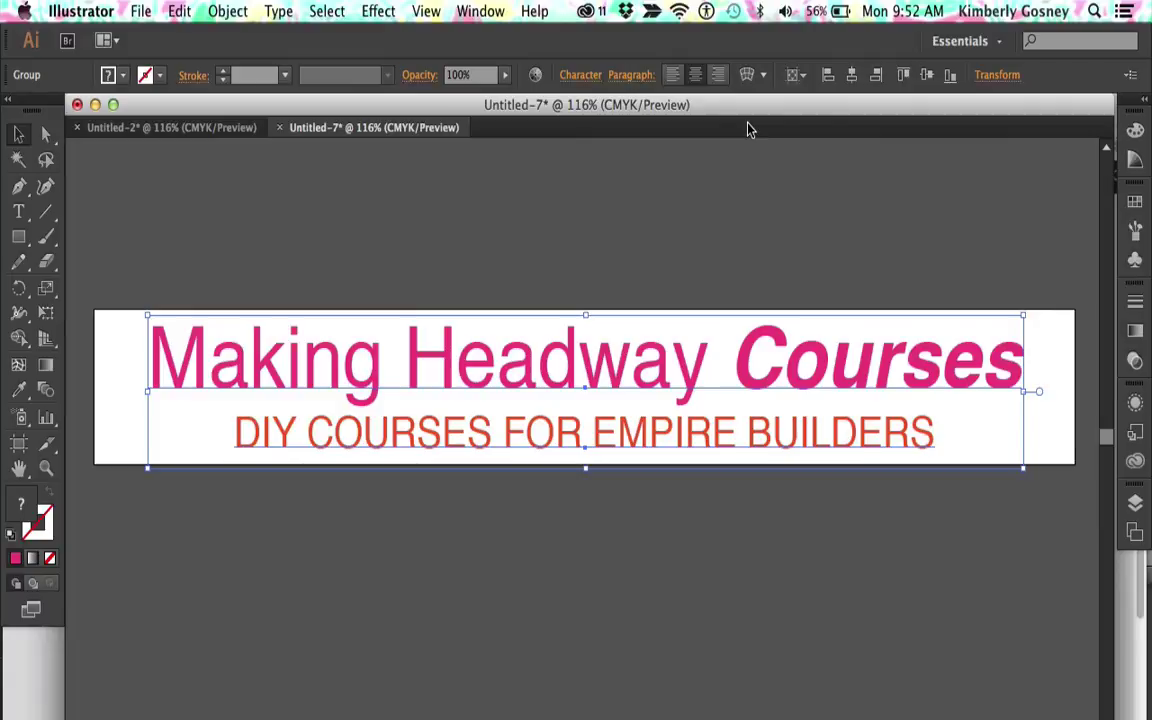
pyautogui.click(856, 79)
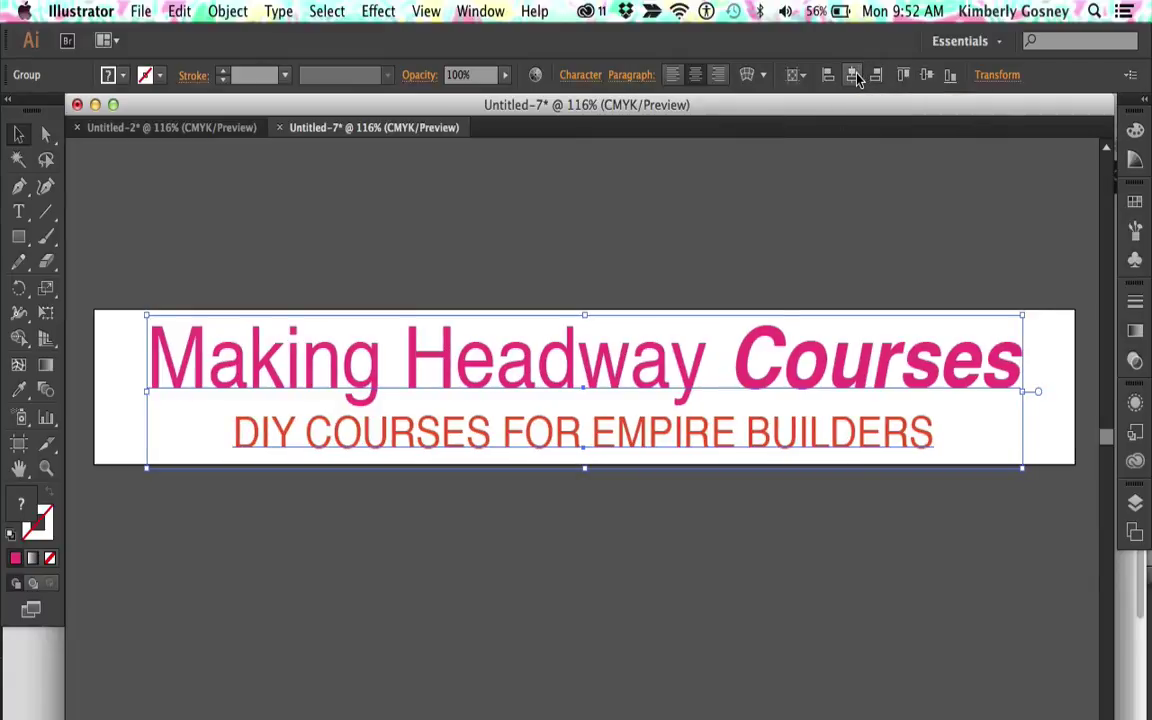
pyautogui.click(929, 79)
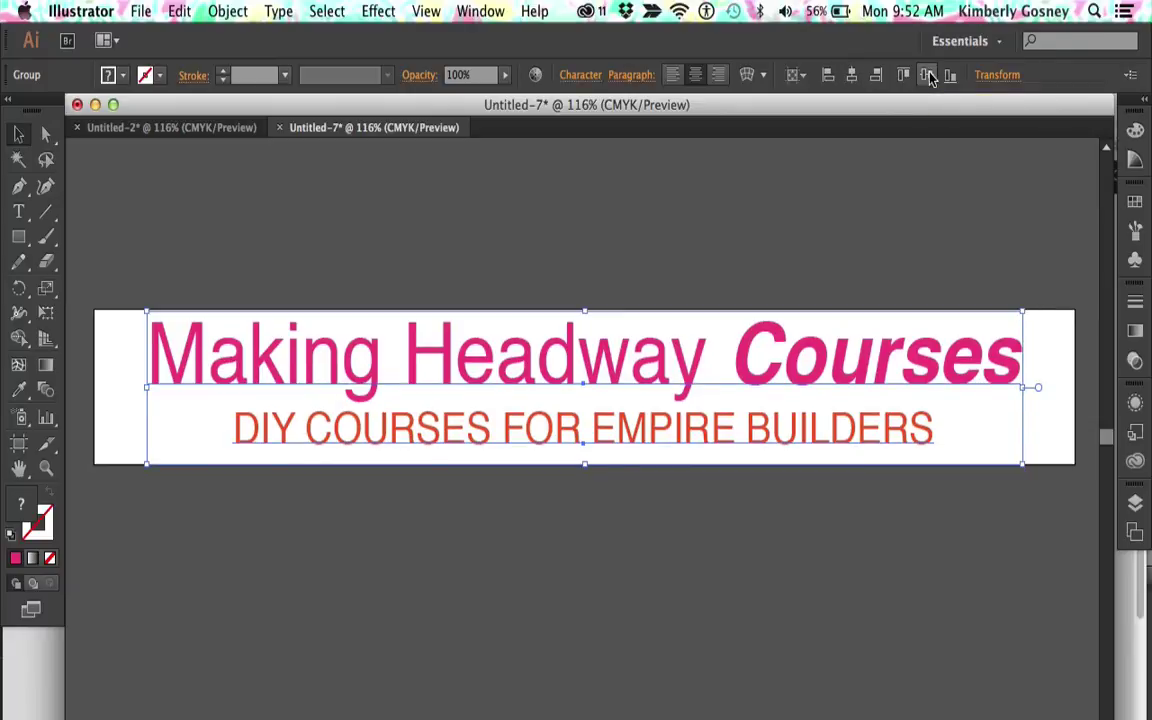
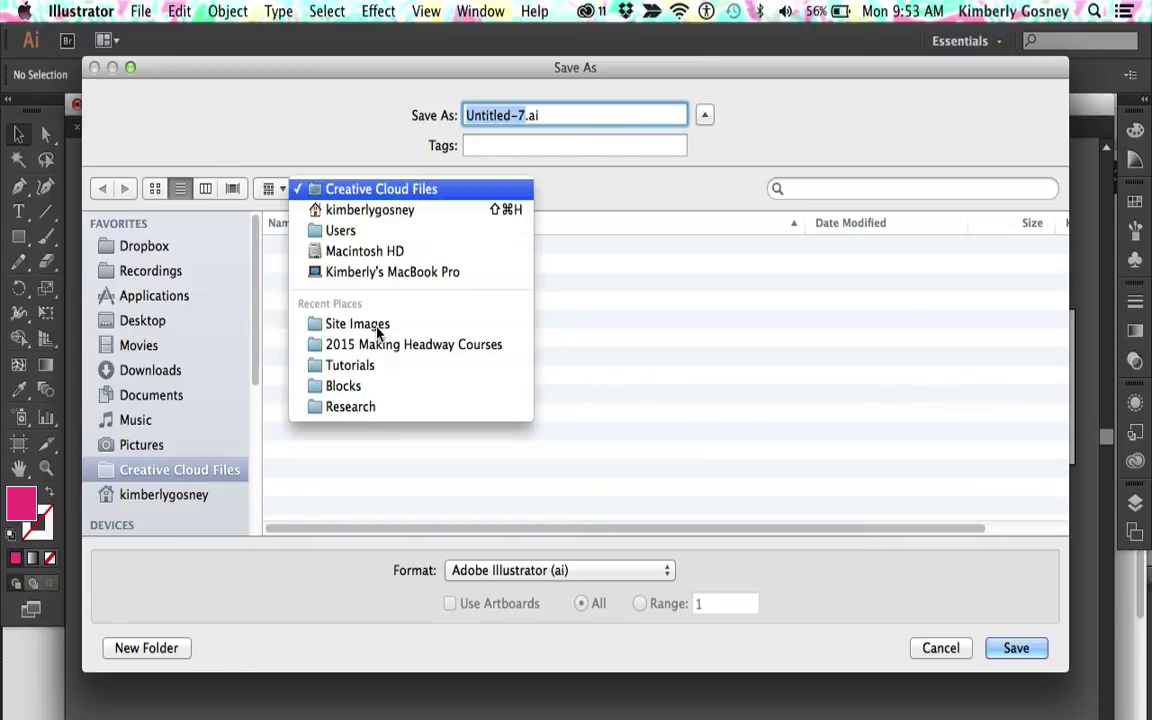
# Save the document as Header.ai in the Site Images folder, accepting the default Illustrator CC options.
pyautogui.click(376, 333)
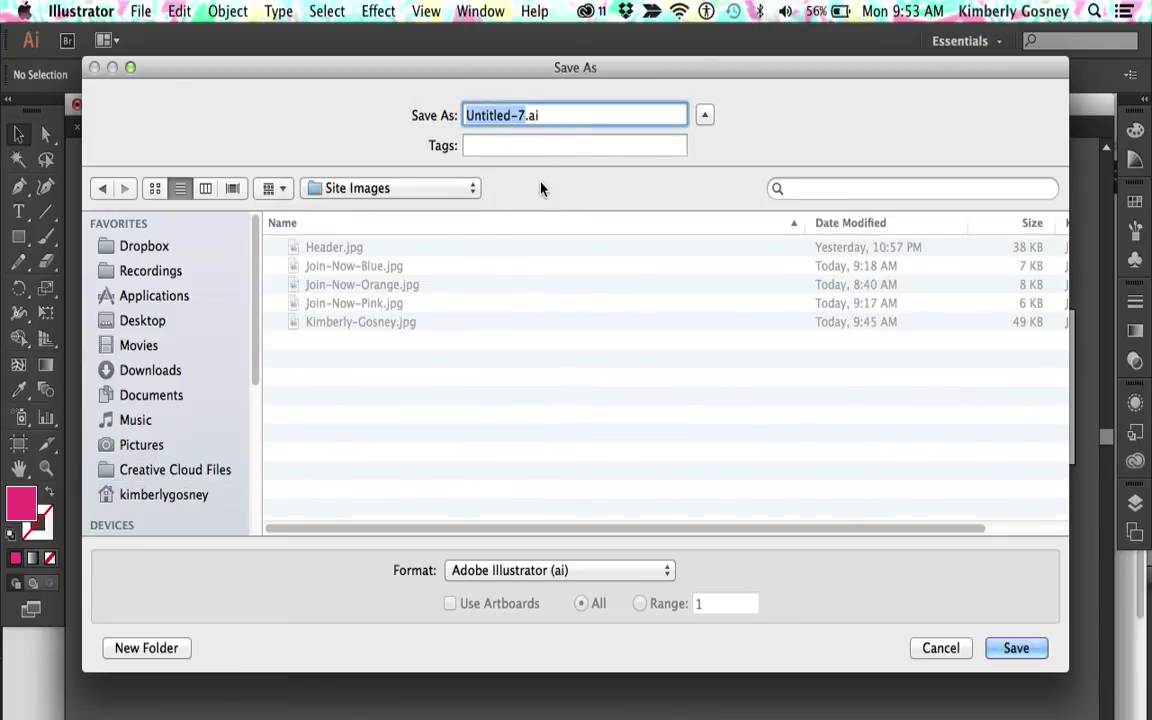
pyautogui.write('HEADE')
pyautogui.press('BackSpace')
pyautogui.press('BackSpace')
pyautogui.press('BackSpace')
pyautogui.press('BackSpace')
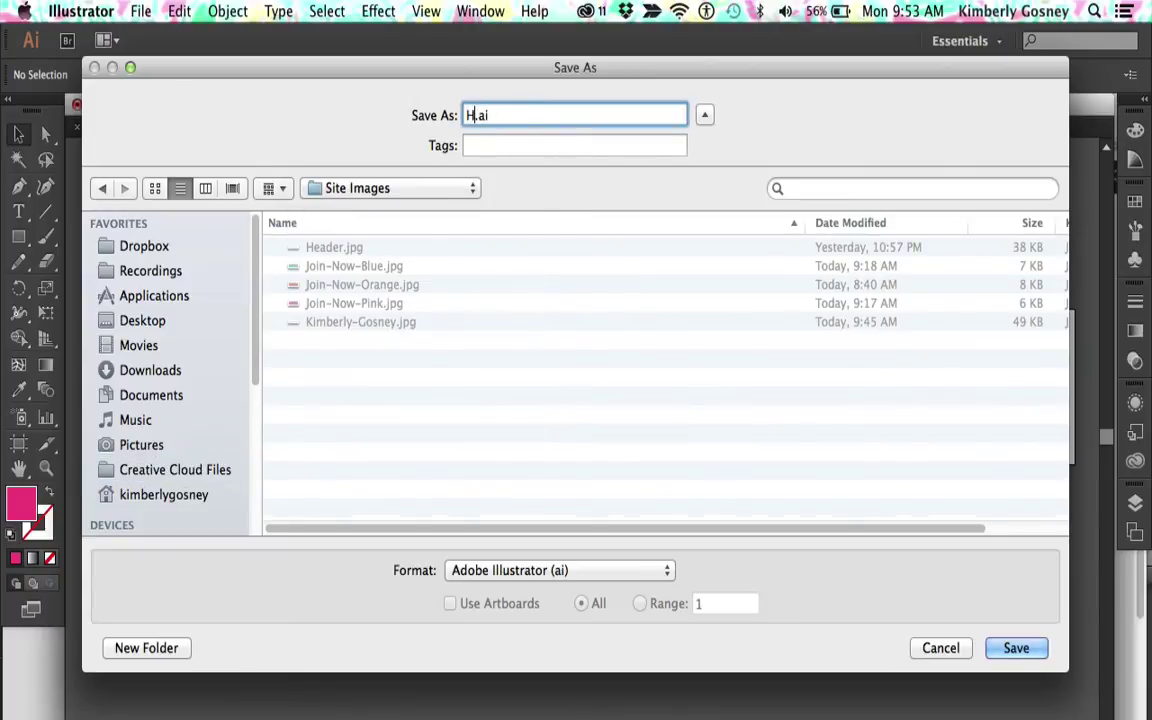
pyautogui.write('eader')
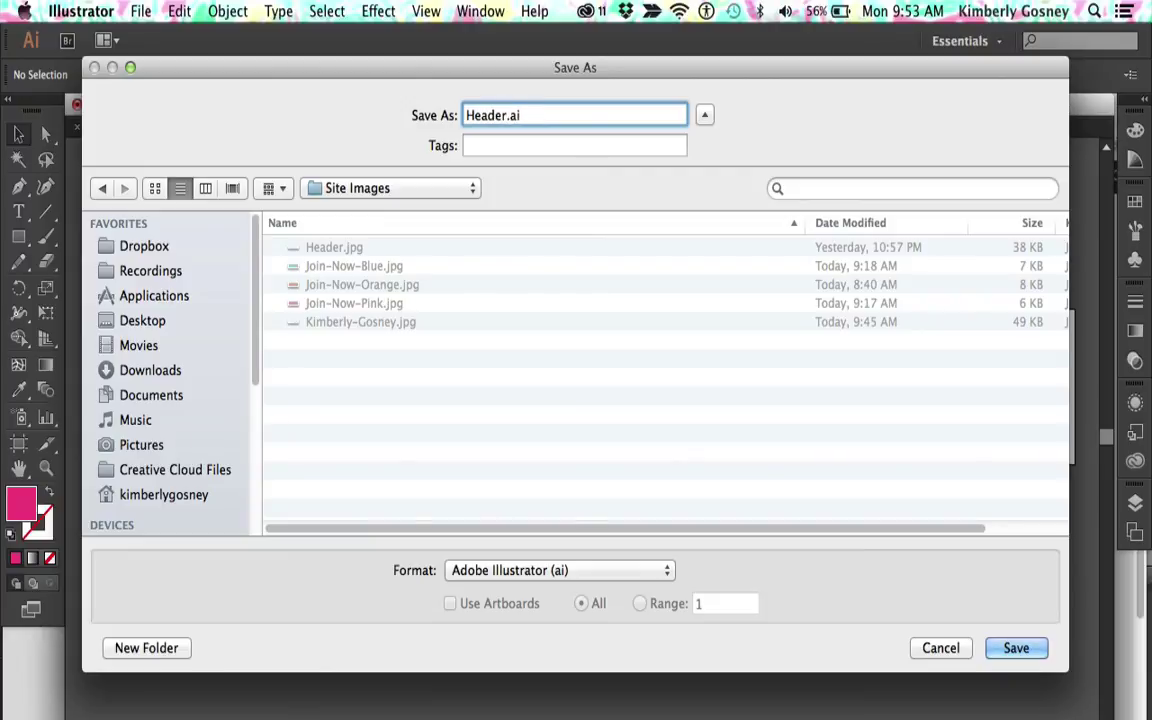
pyautogui.press('Return')
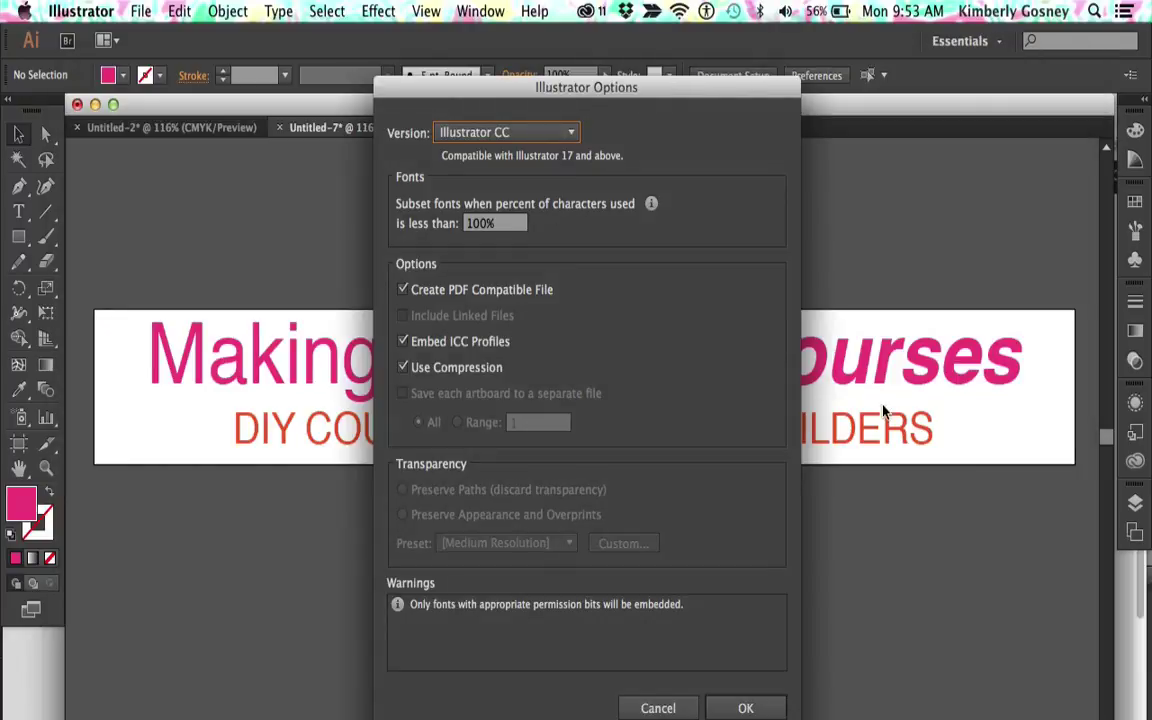
pyautogui.click(735, 704)
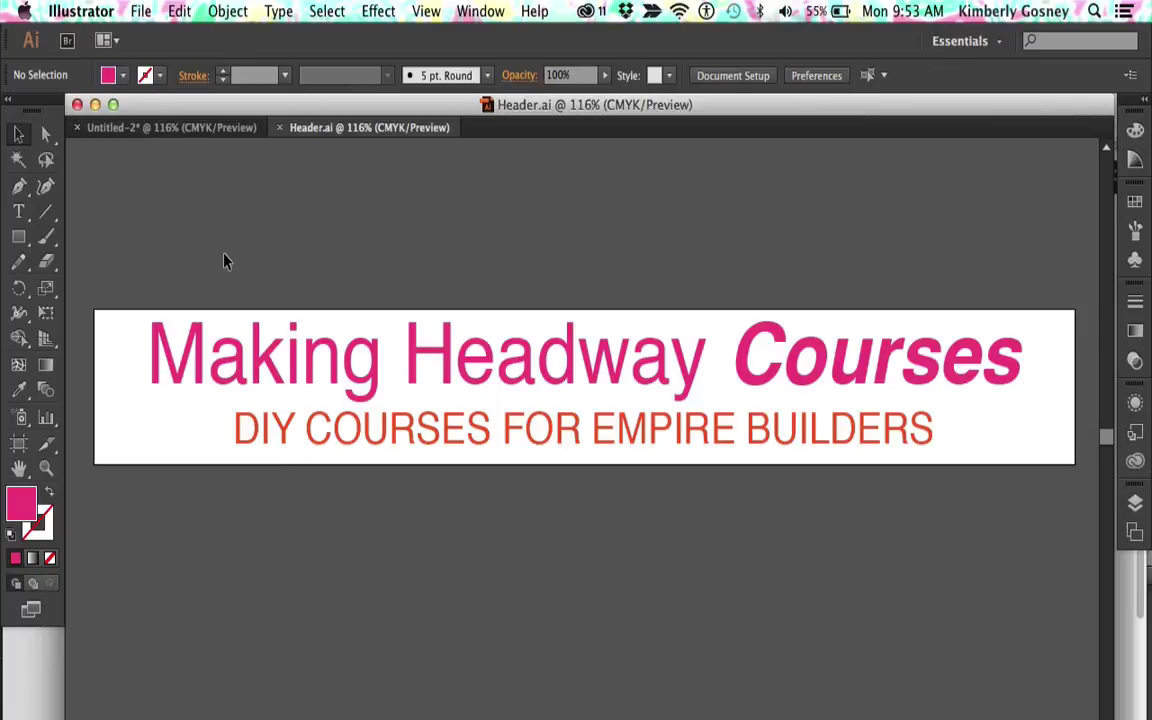
# Start a Save for Web export of the header, preview it as PNG-24 and set the format back to JPEG.
pyautogui.click(141, 11)
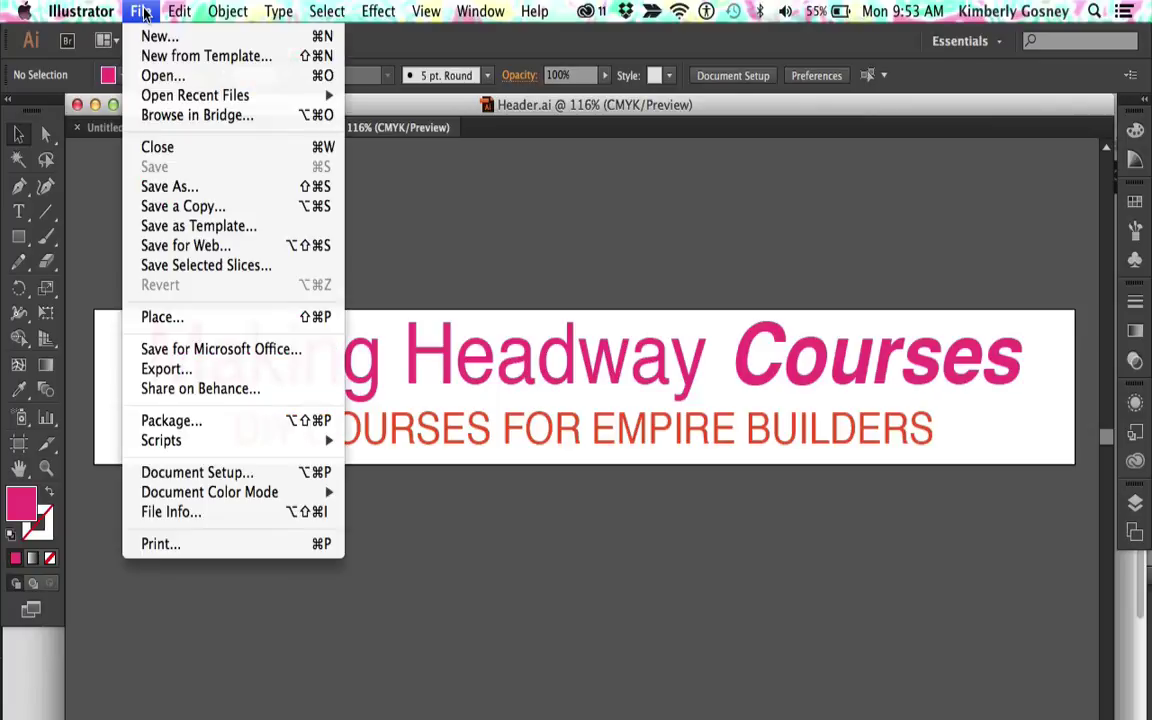
pyautogui.click(190, 246)
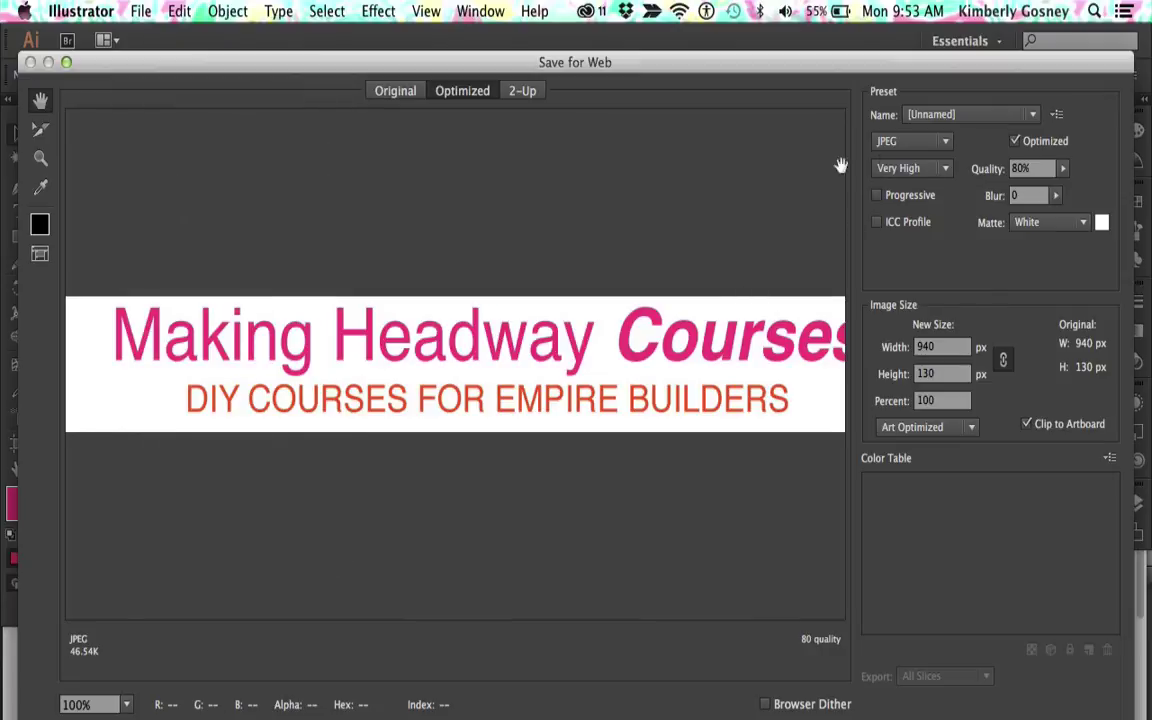
pyautogui.click(942, 151)
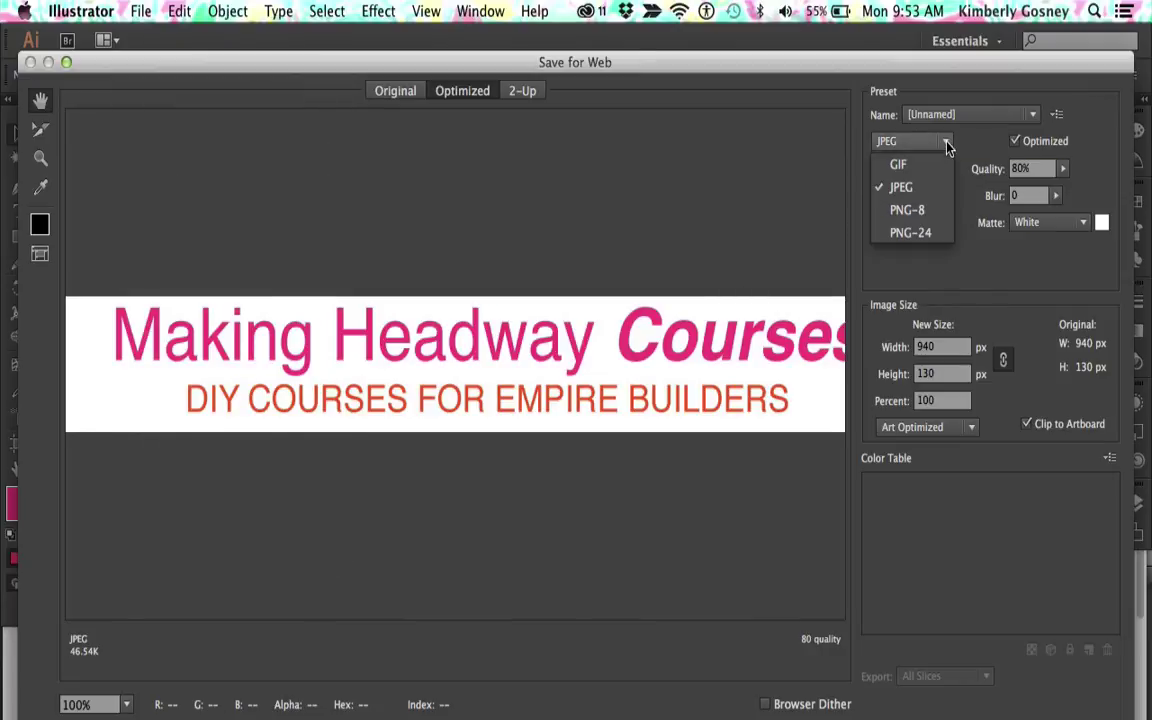
pyautogui.click(911, 236)
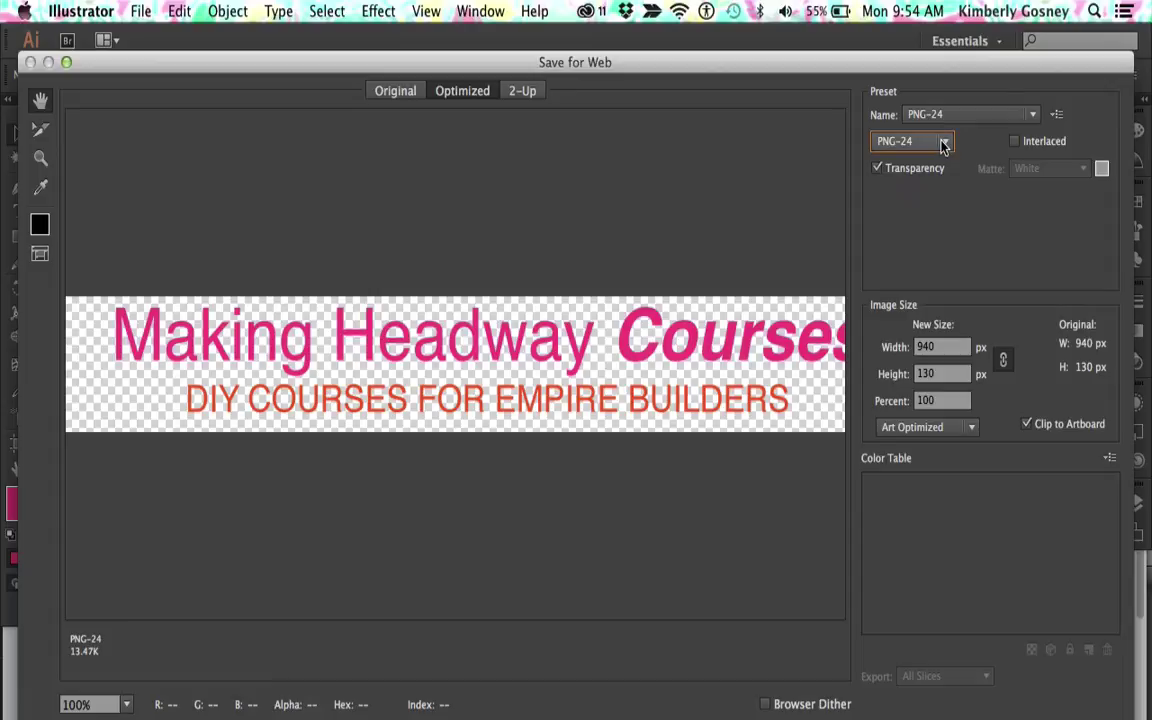
pyautogui.click(895, 142)
pyautogui.click(901, 187)
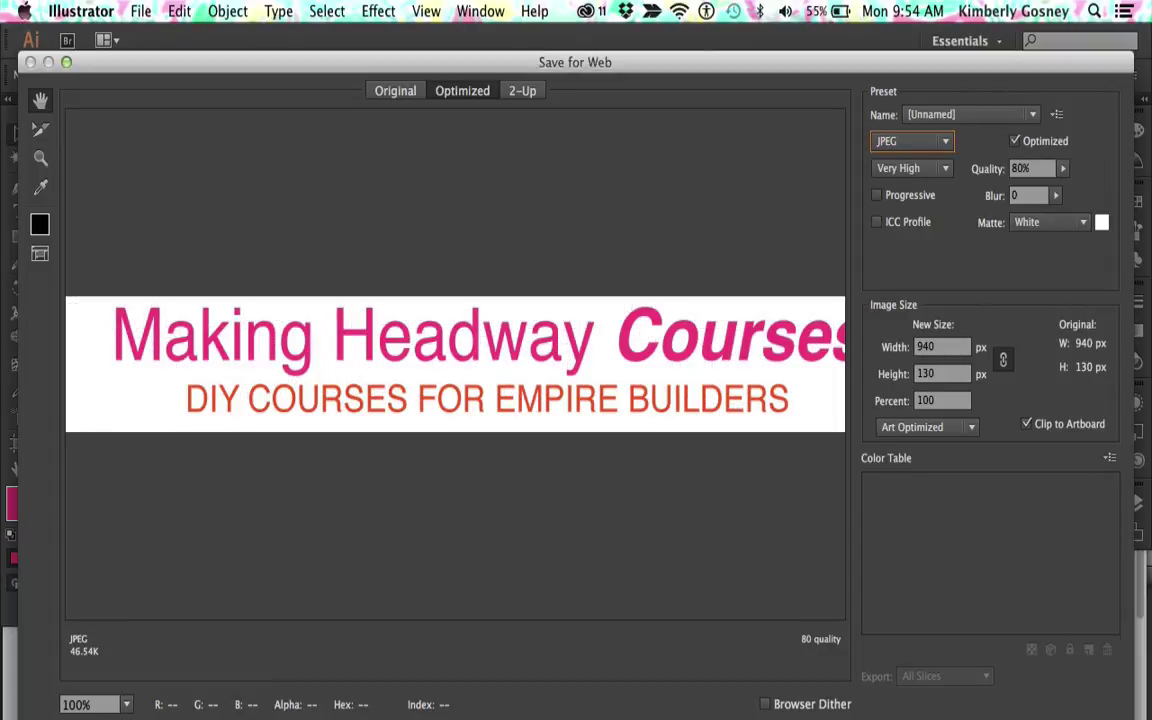
# Save the optimized JPEG as Header in the Site Images folder, replacing the existing Header.jpg.
pyautogui.press('Return')
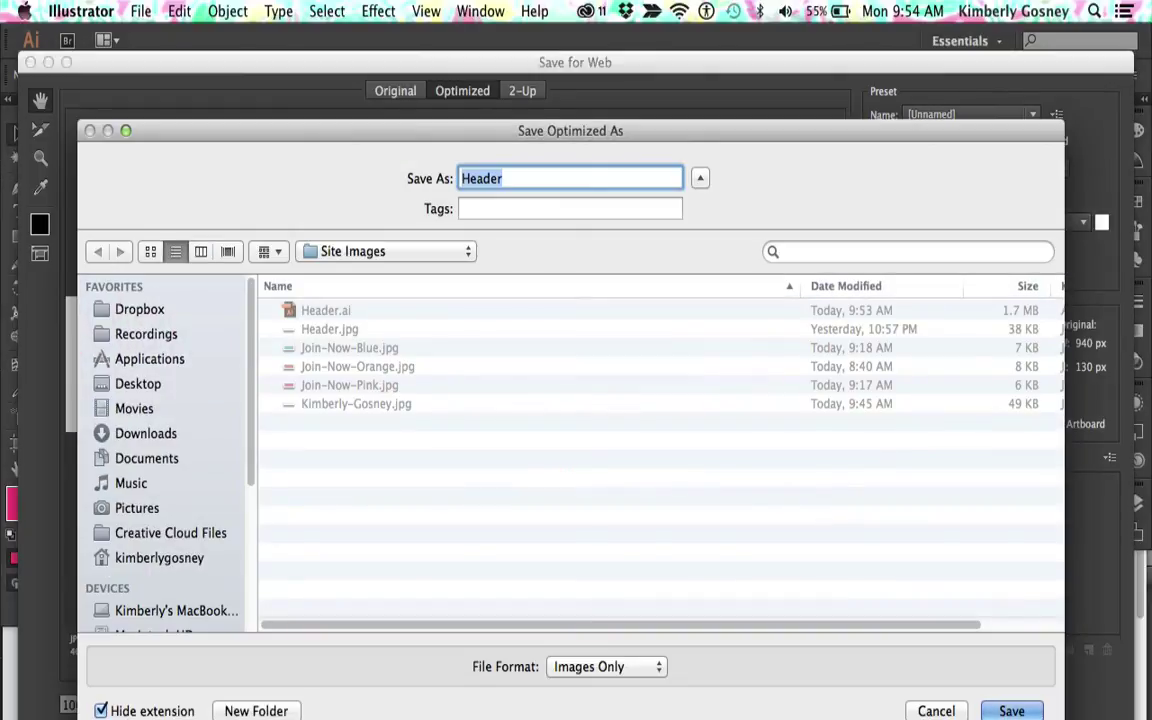
pyautogui.press('Return')
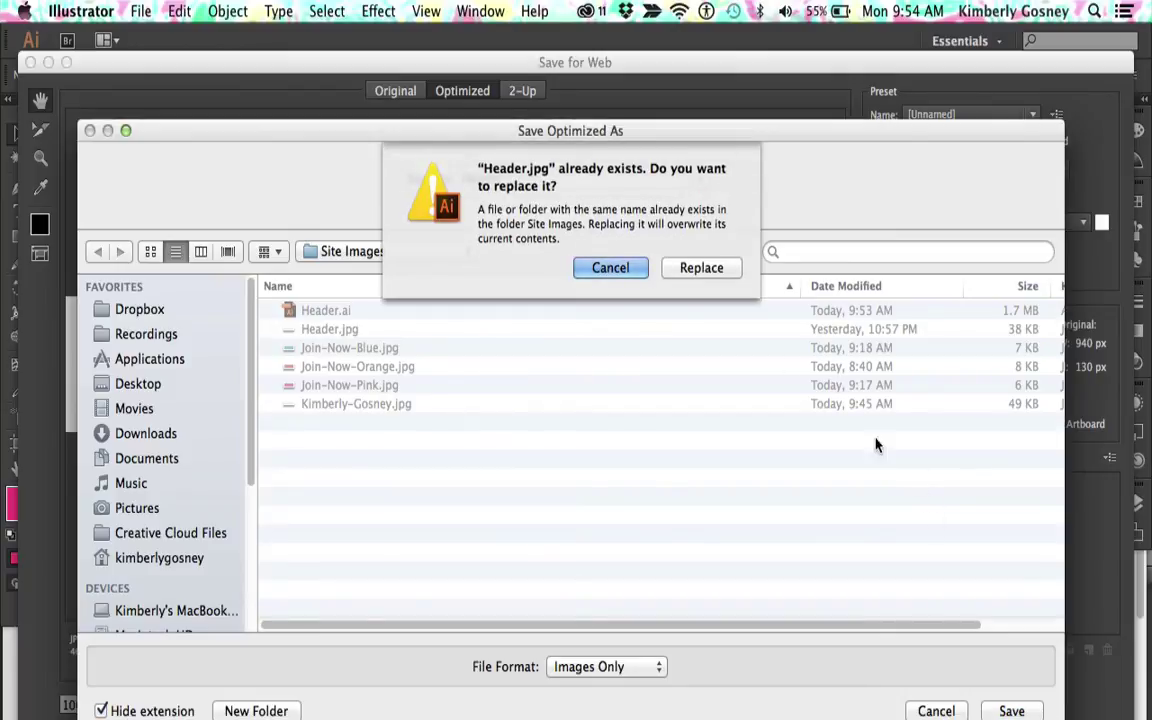
pyautogui.click(704, 267)
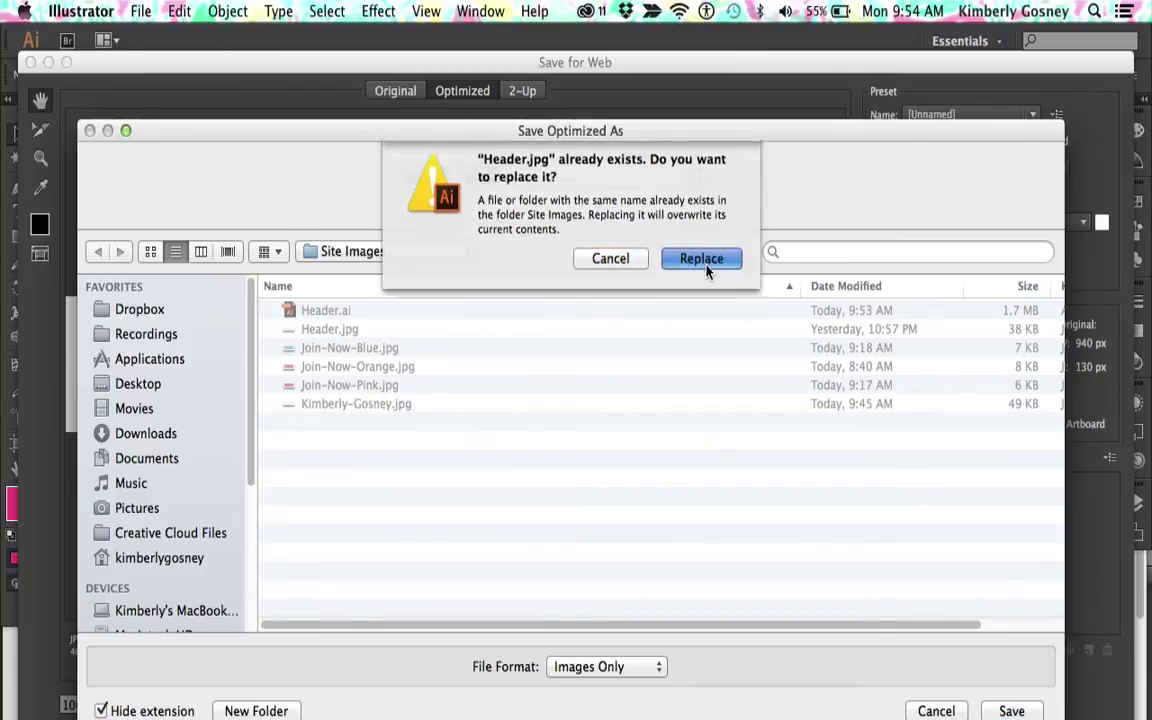